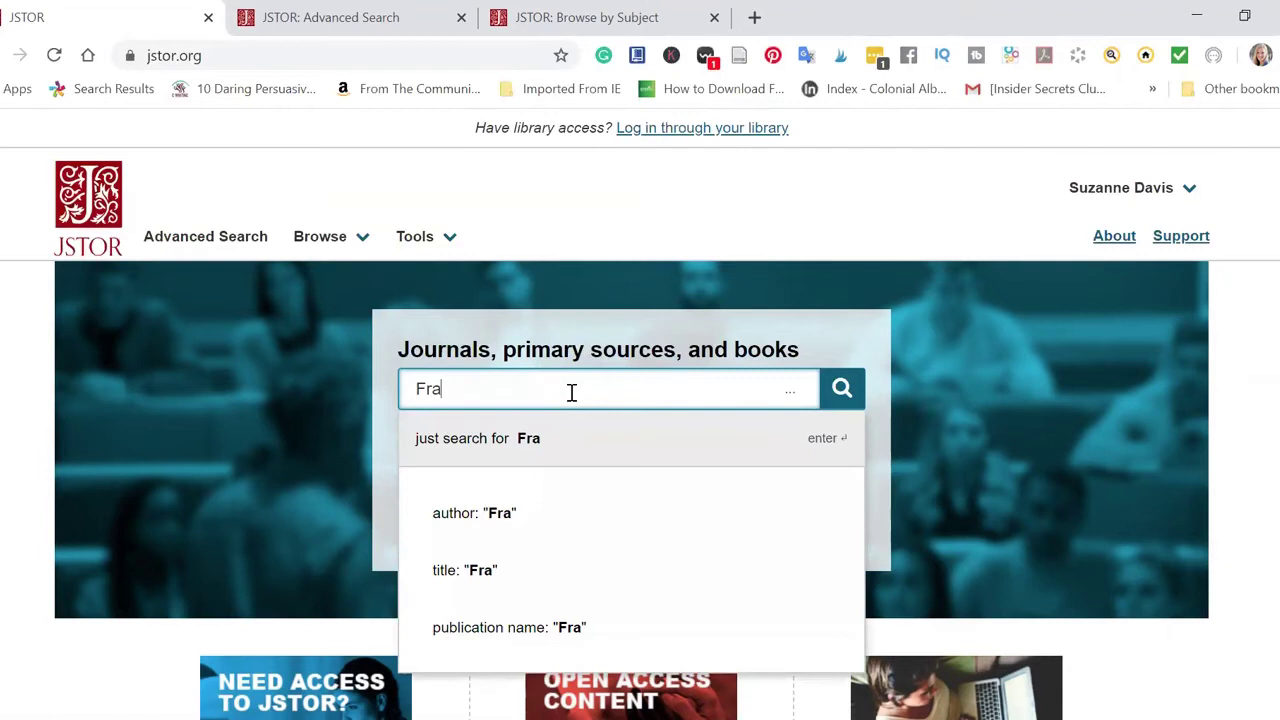
- Search JSTOR for 'Frankenstein' and scroll through the 13,742 results
text(nkenstein)
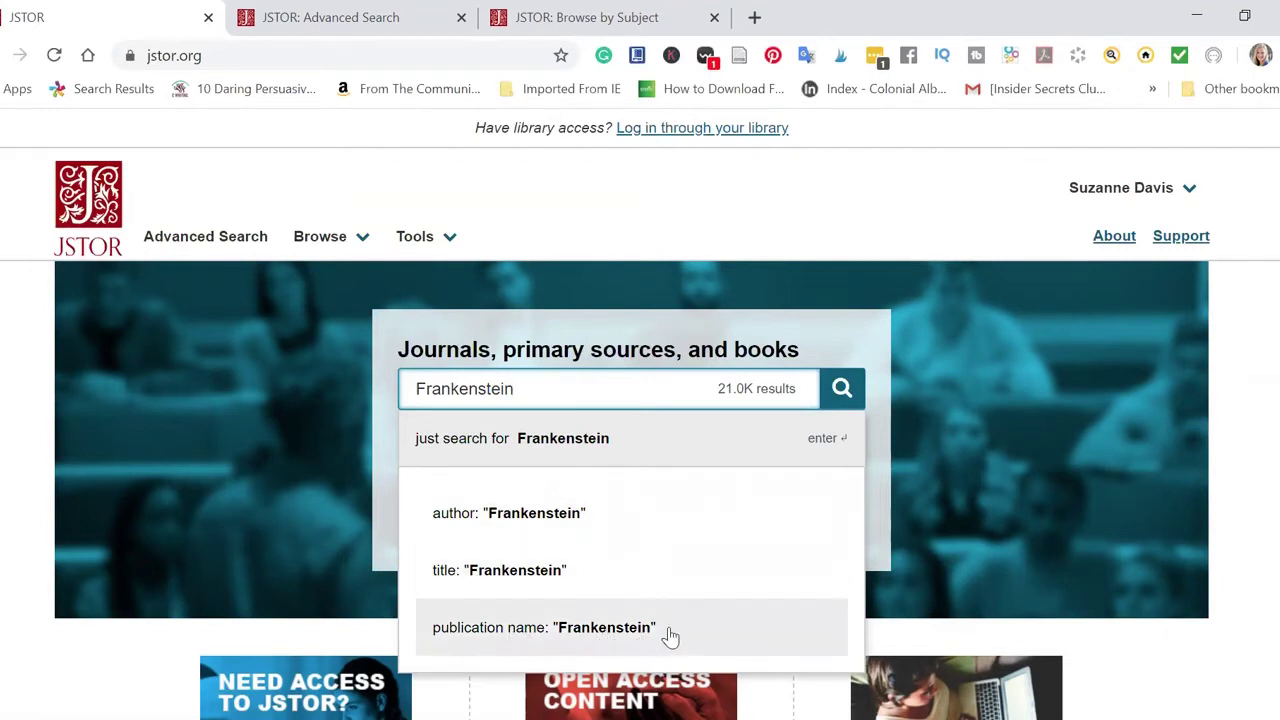
click(842, 389)
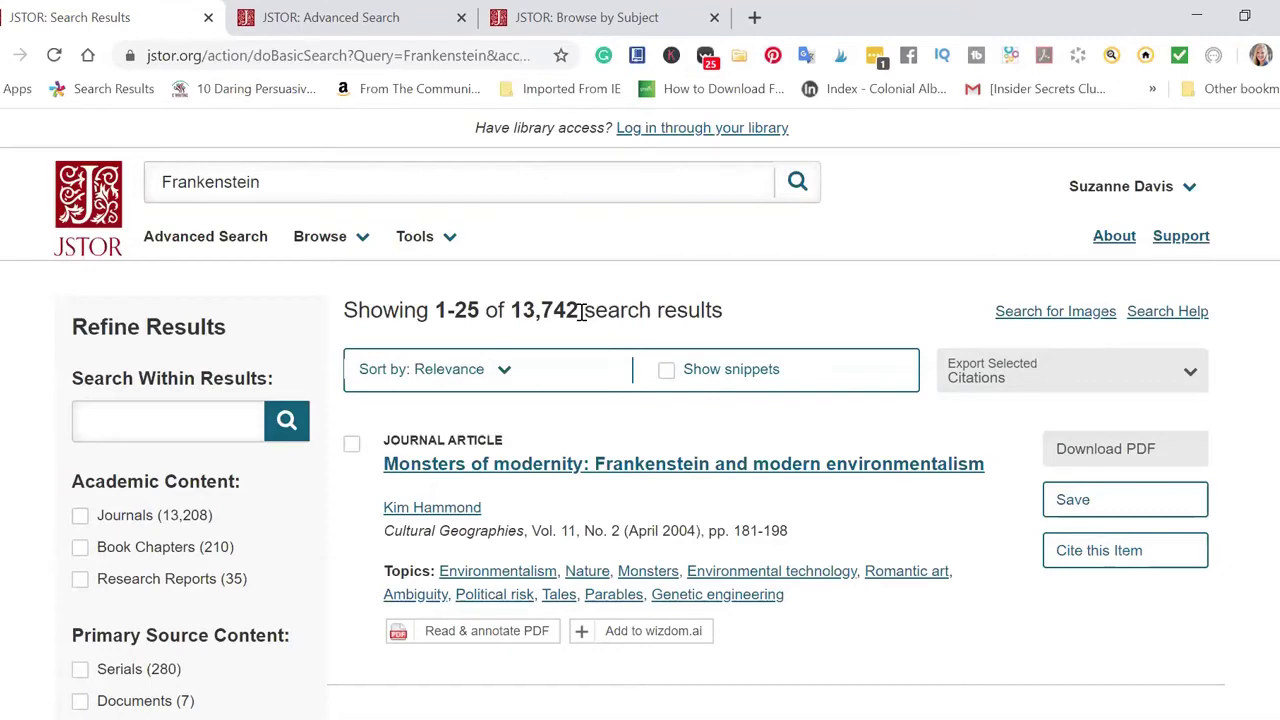
scroll(170, 532, down, 4)
scroll(170, 532, down, 8)
scroll(170, 532, up, 5)
scroll(170, 537, up, 7)
- On the Advanced Search page, enter 'Frankenstein' and 'Monster' as the two search terms
click(222, 248)
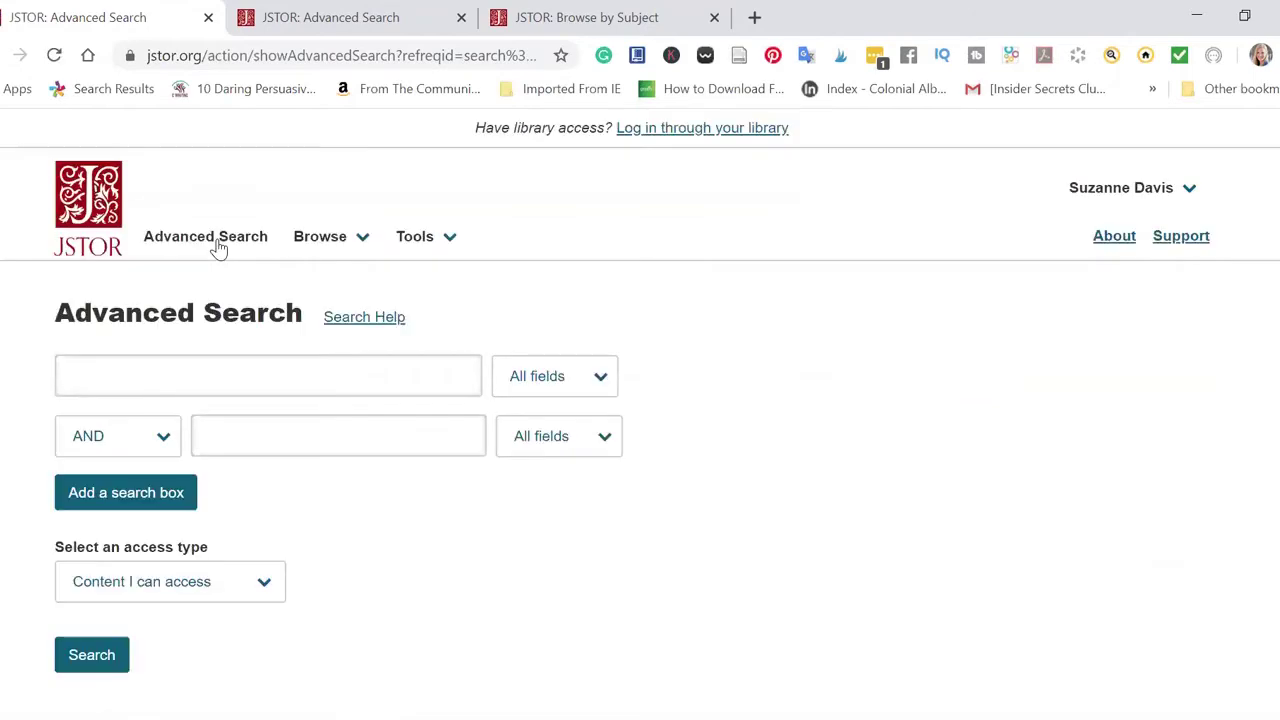
click(122, 374)
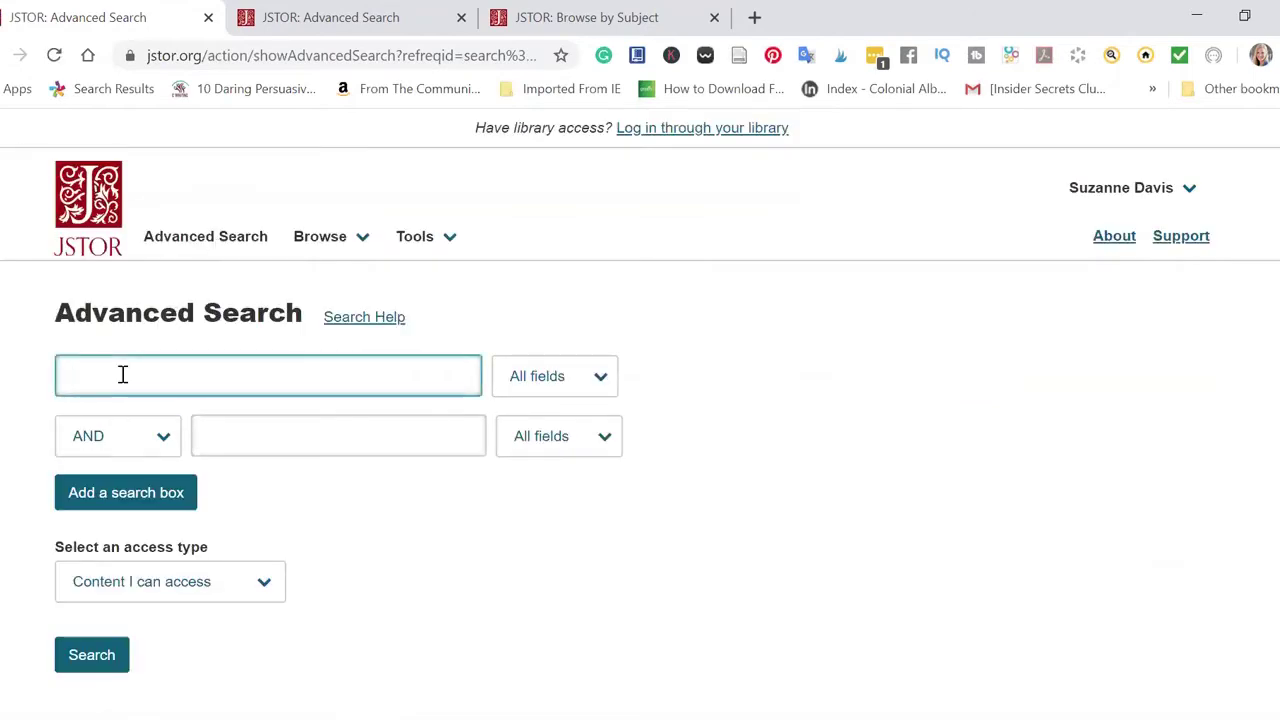
text(Frankenstein)
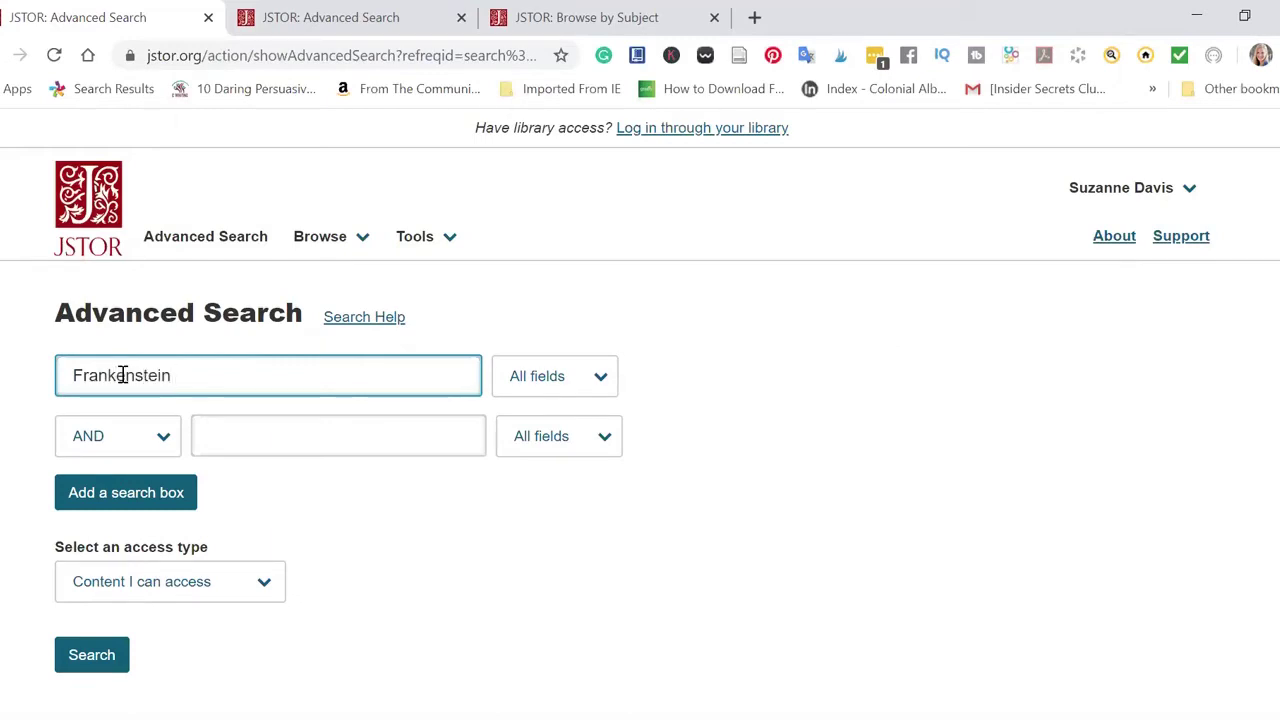
click(238, 435)
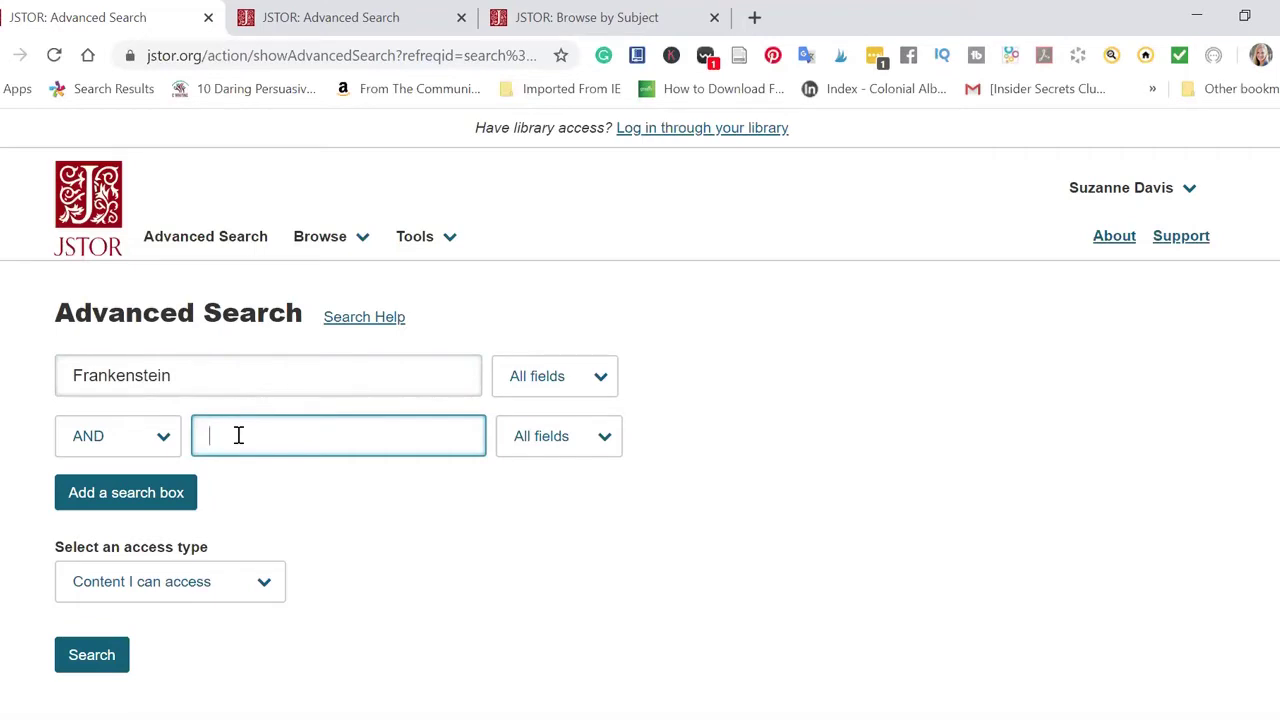
text(Monster)
- Keep the access type set to 'Content I can access'
scroll(354, 557, down, 2)
scroll(354, 557, down, 1)
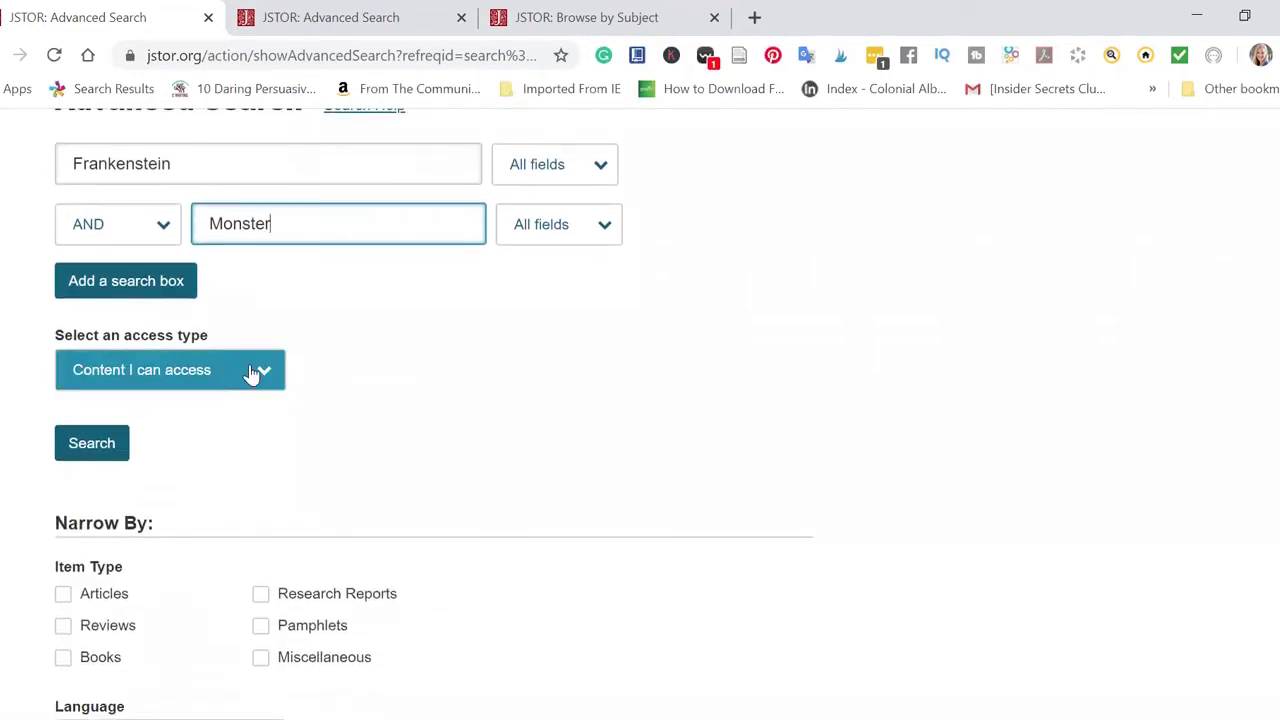
click(266, 372)
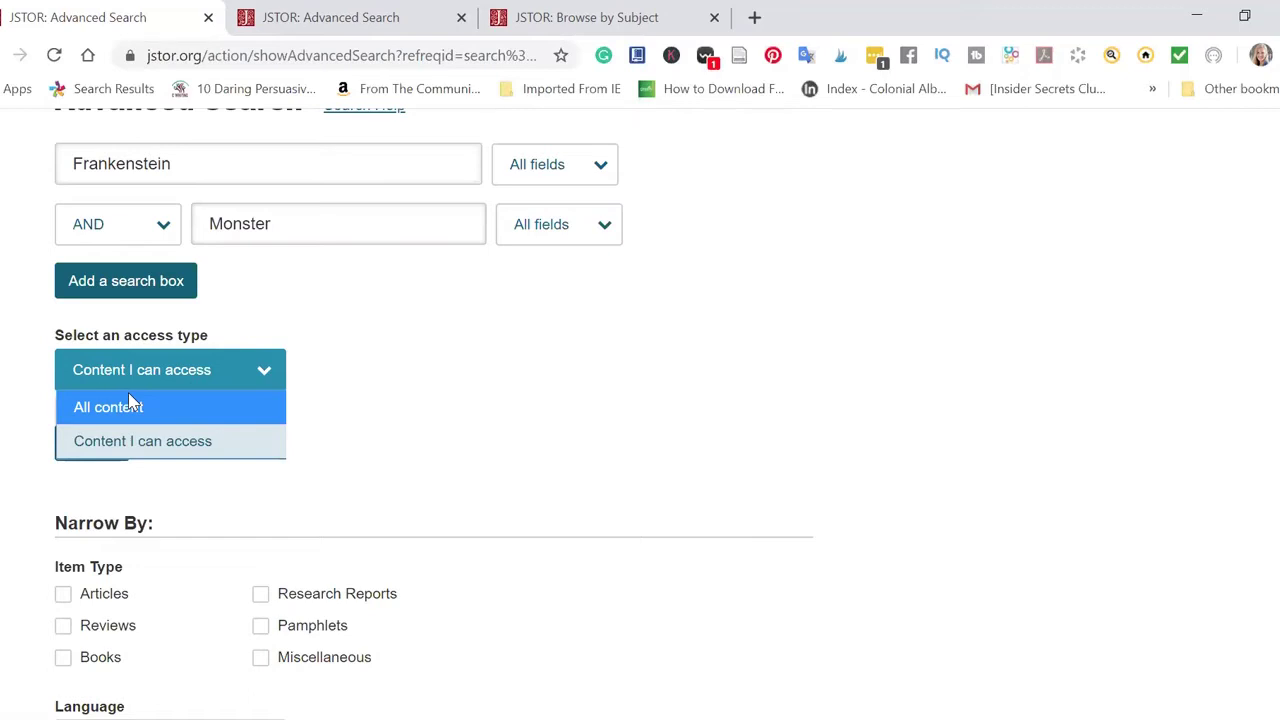
click(168, 450)
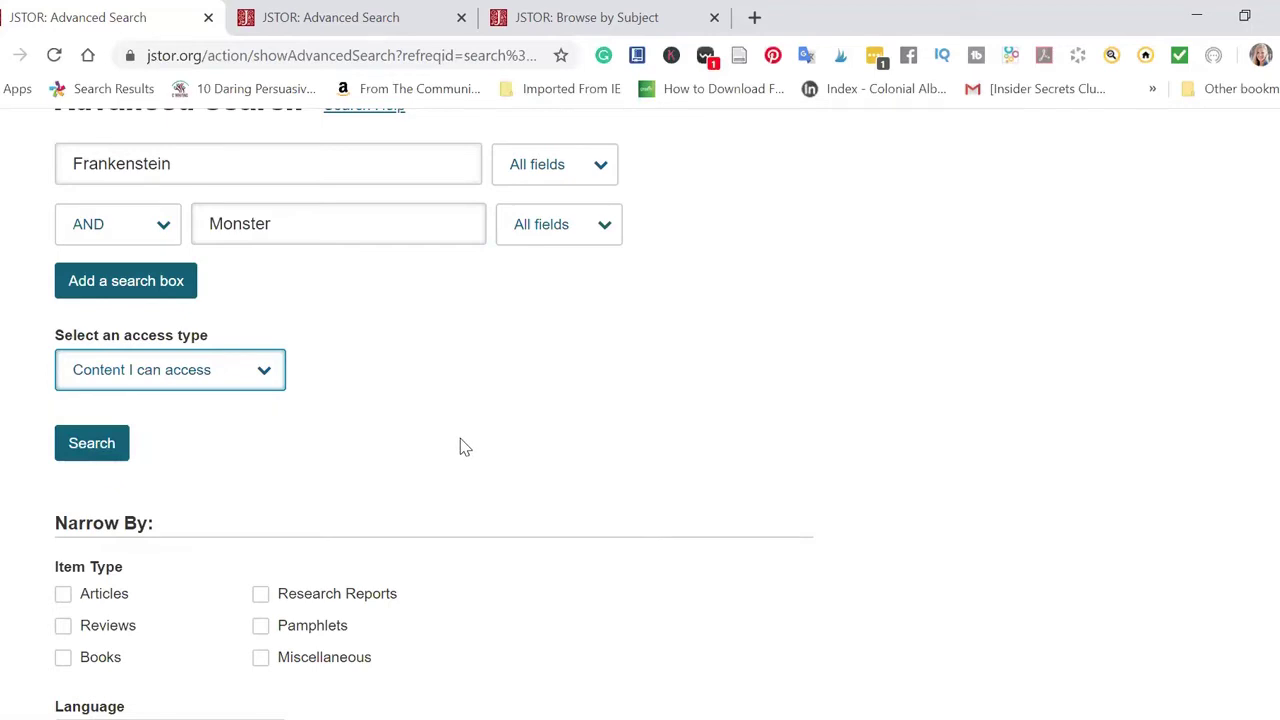
scroll(462, 446, down, 3)
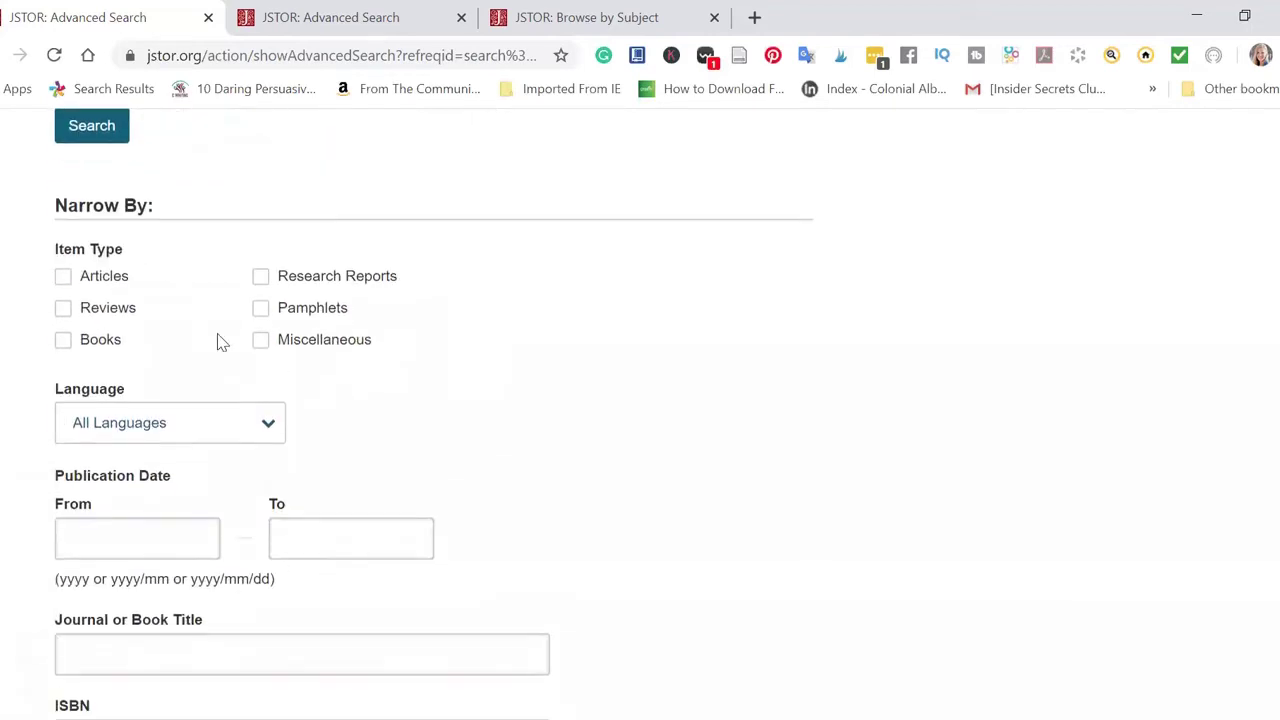
- Limit the search to Articles in English
click(63, 277)
click(276, 428)
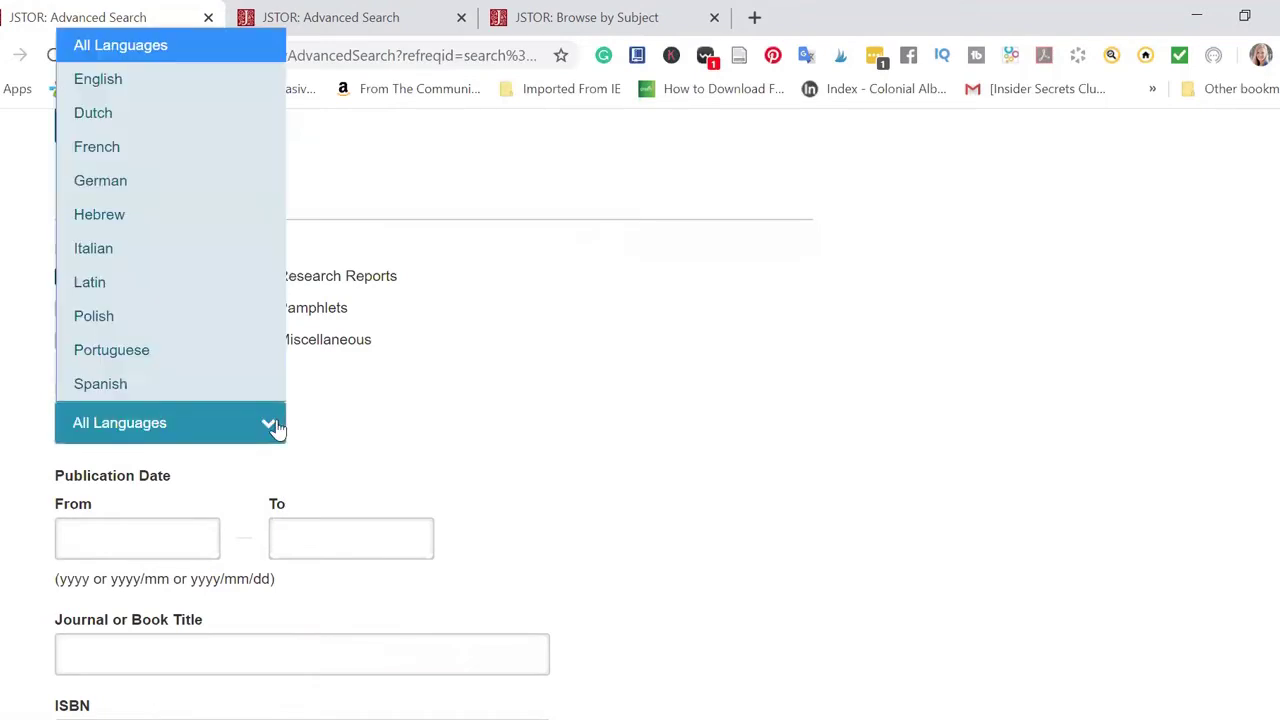
click(80, 82)
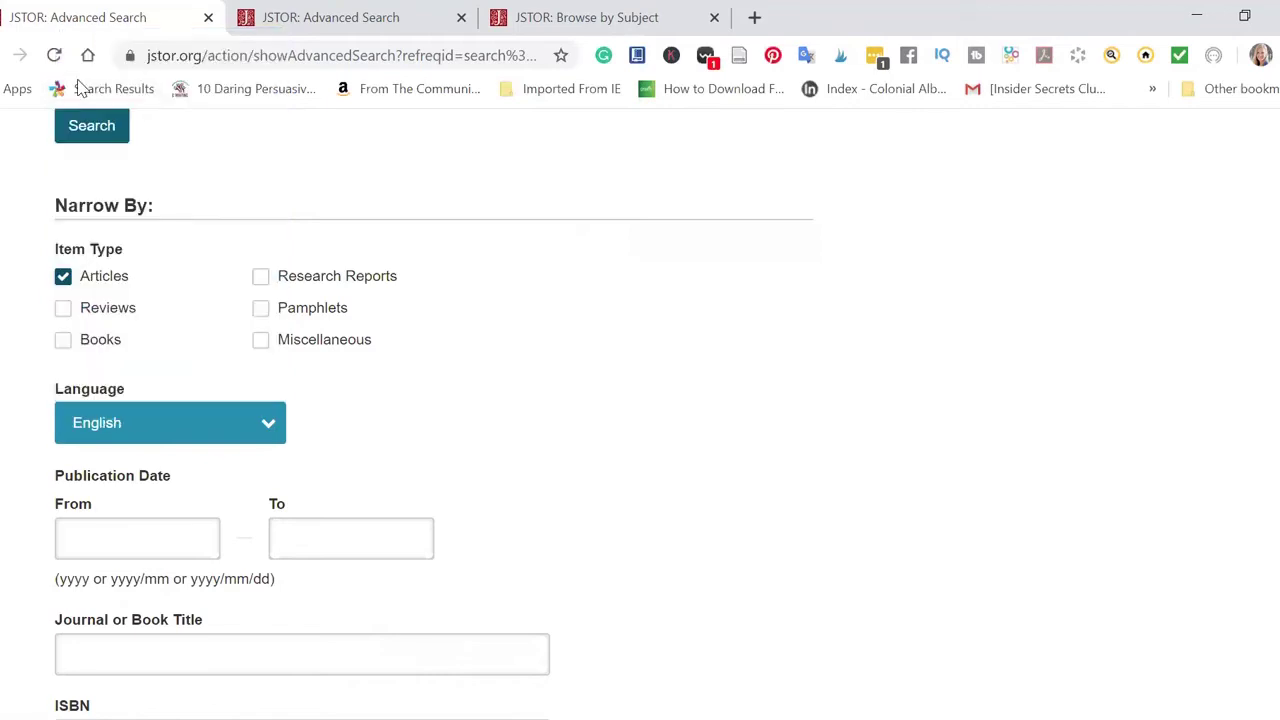
- Set the publication date range from 2010 to 2020
click(106, 536)
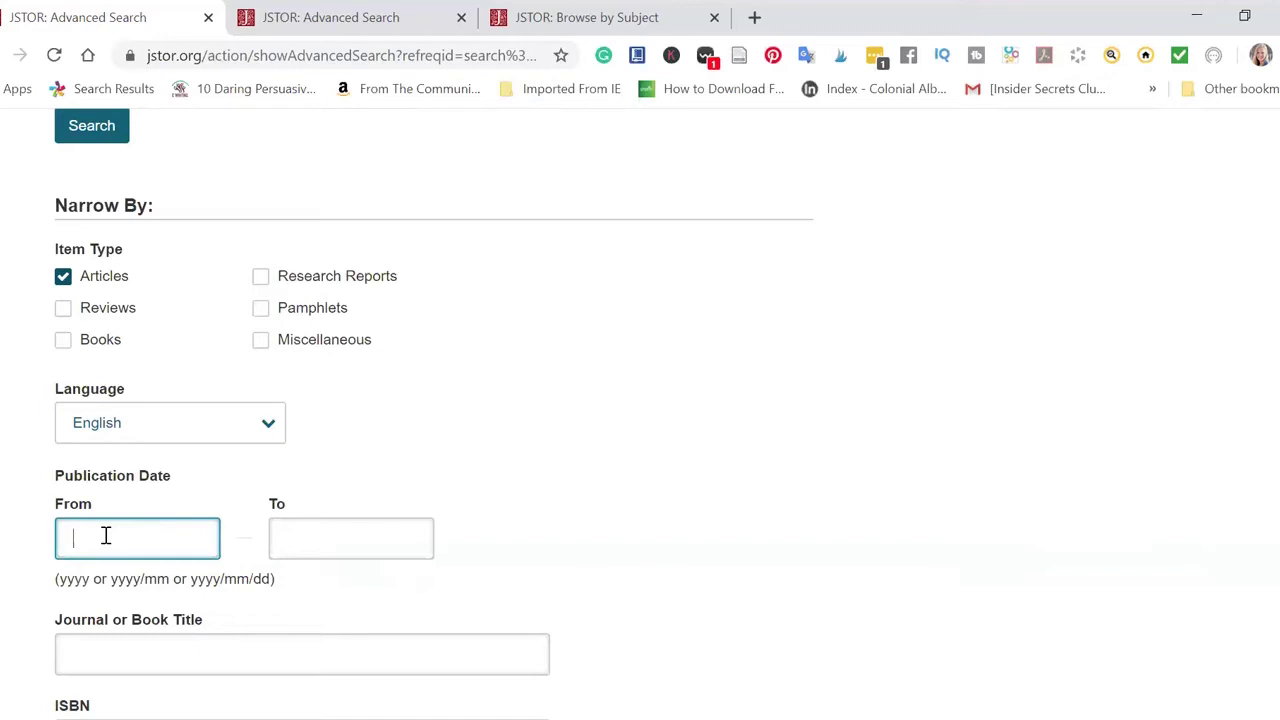
text(200)
key(BackSpace)
text(10)
click(306, 543)
text(2020)
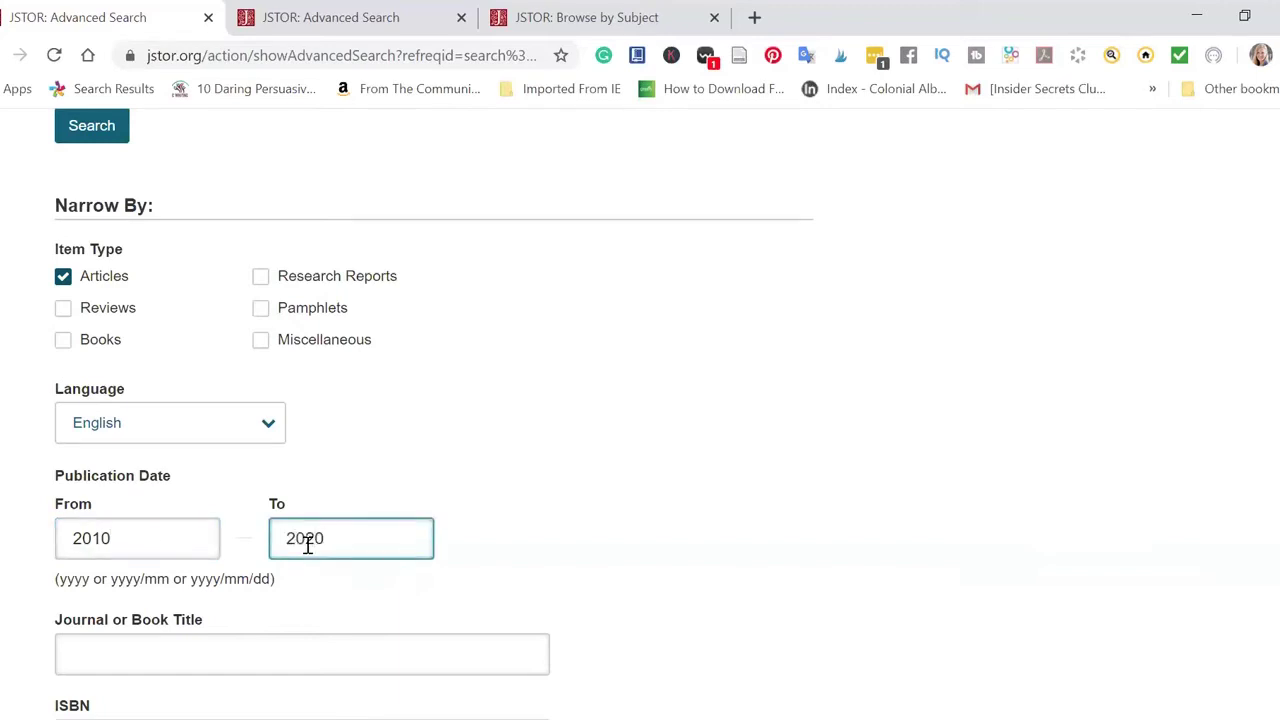
scroll(180, 636, down, 3)
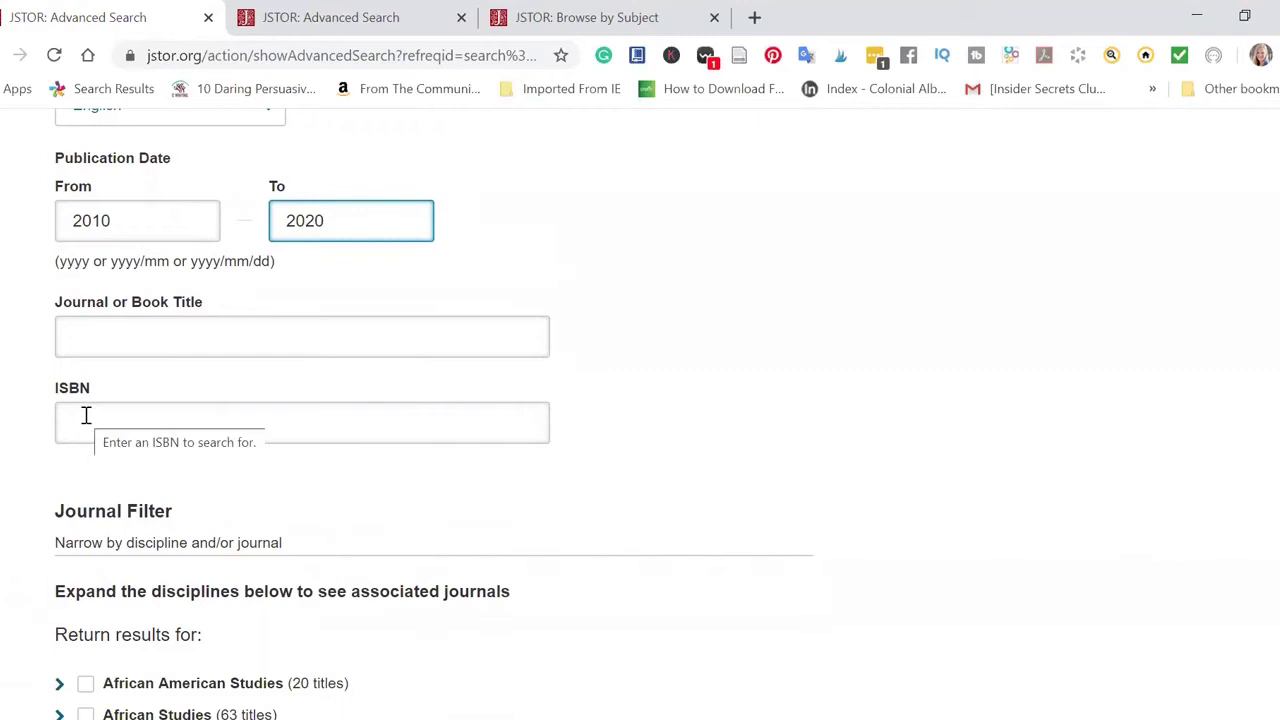
- Tick the Language & Literature discipline and run the search, returning 206 results
scroll(390, 460, down, 2)
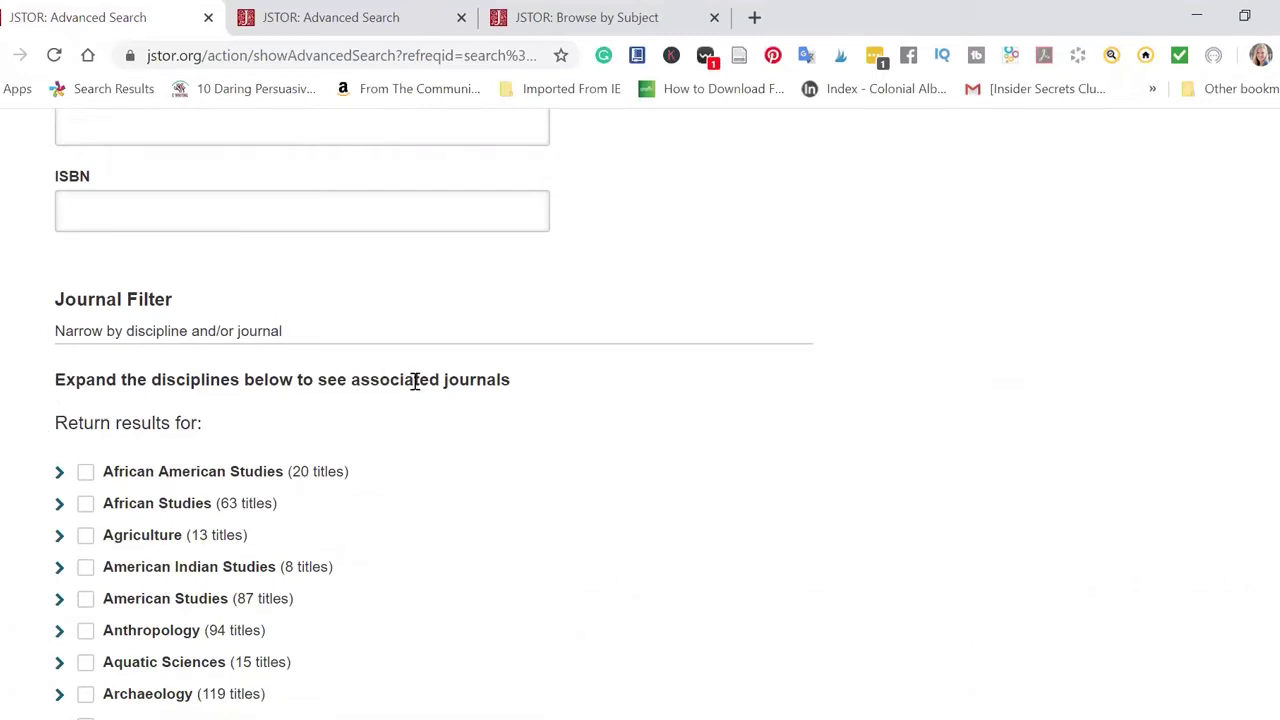
scroll(443, 420, down, 1)
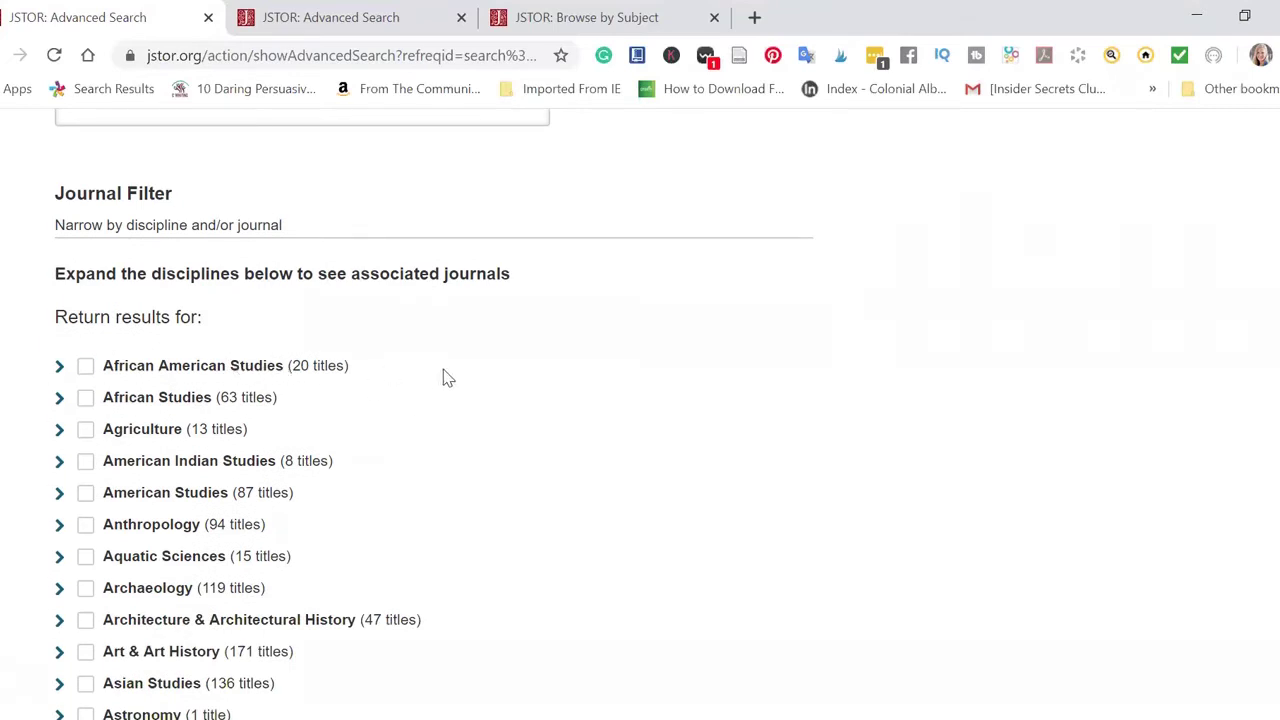
scroll(458, 393, down, 1)
scroll(462, 392, down, 3)
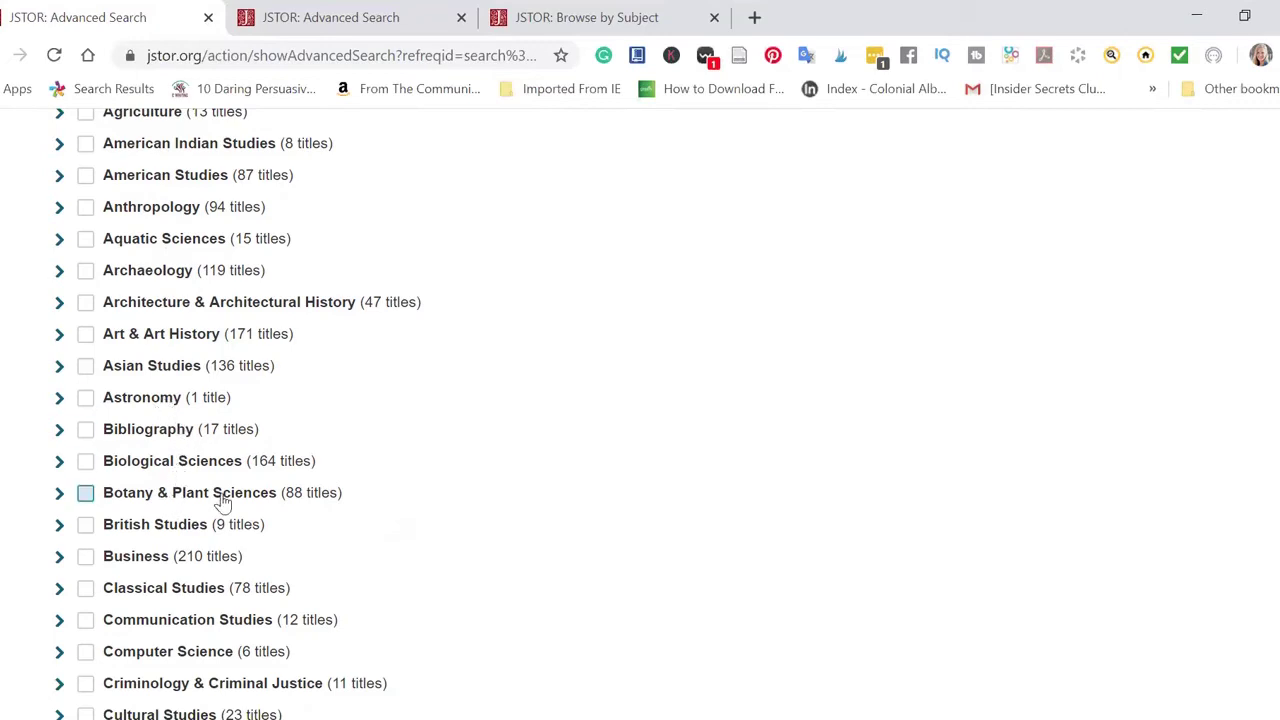
scroll(395, 522, down, 3)
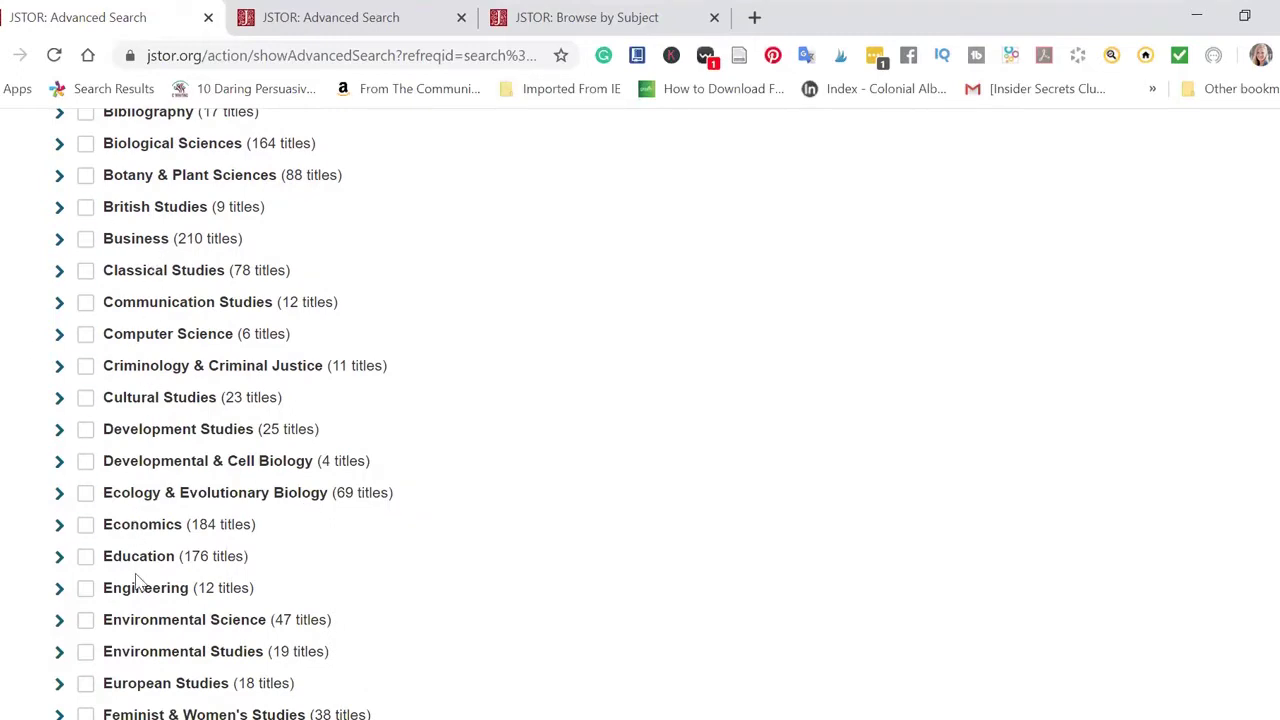
scroll(300, 561, down, 5)
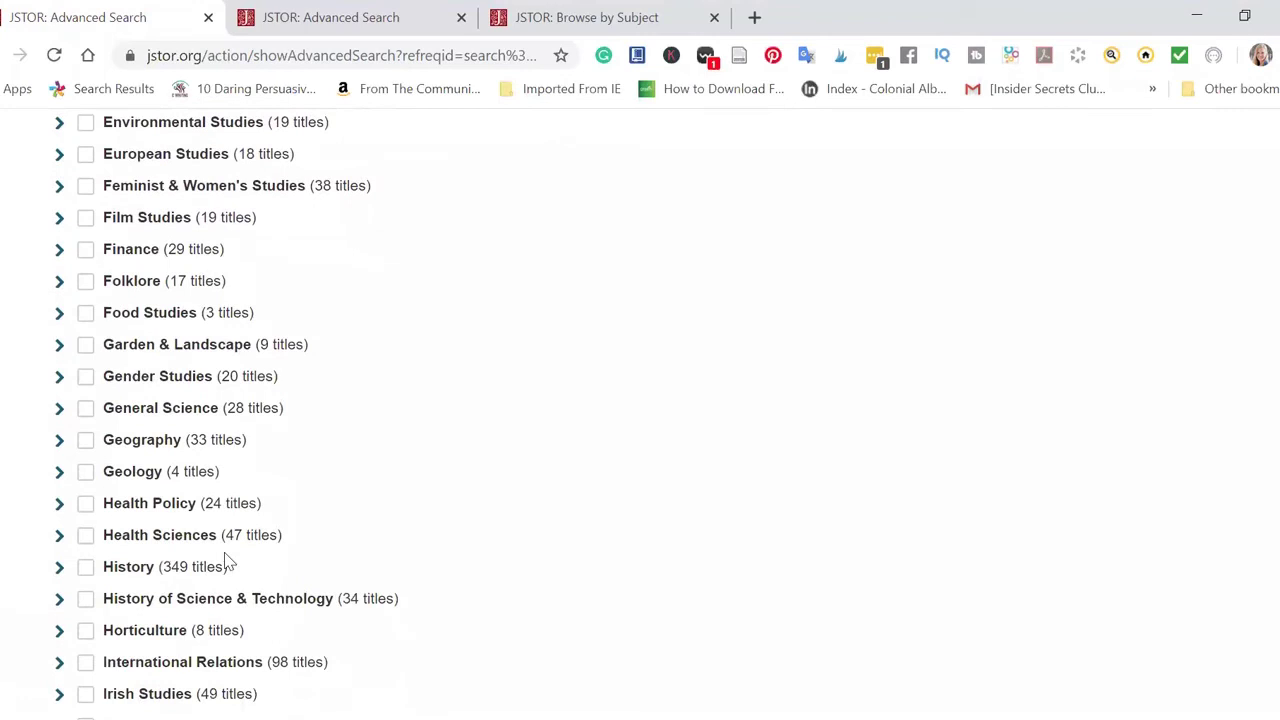
scroll(228, 563, down, 4)
scroll(215, 553, up, 1)
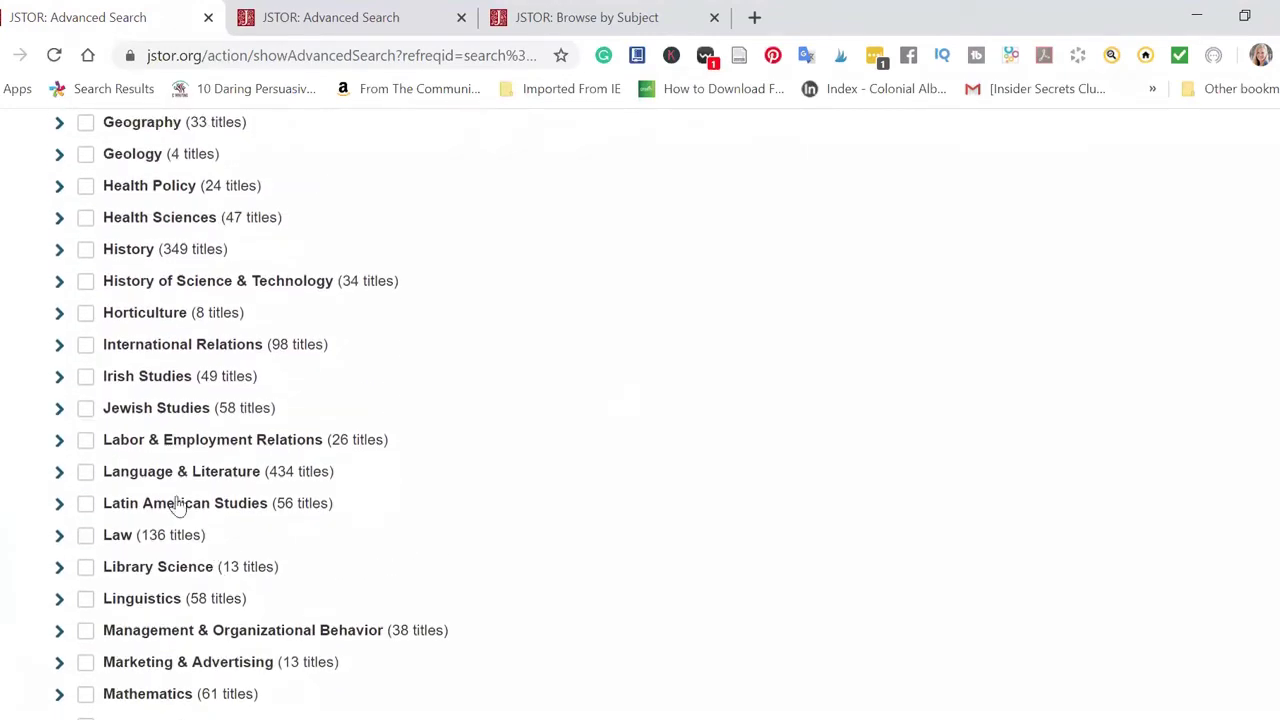
click(86, 475)
scroll(388, 481, down, 9)
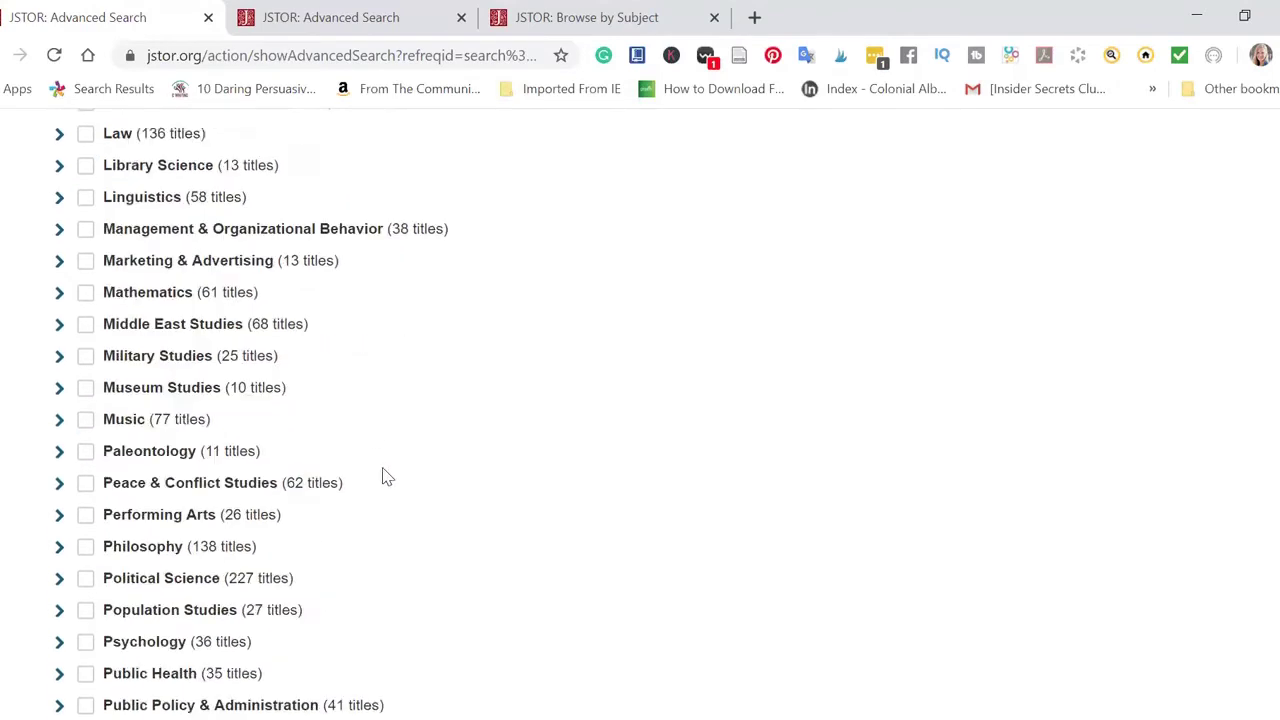
click(100, 621)
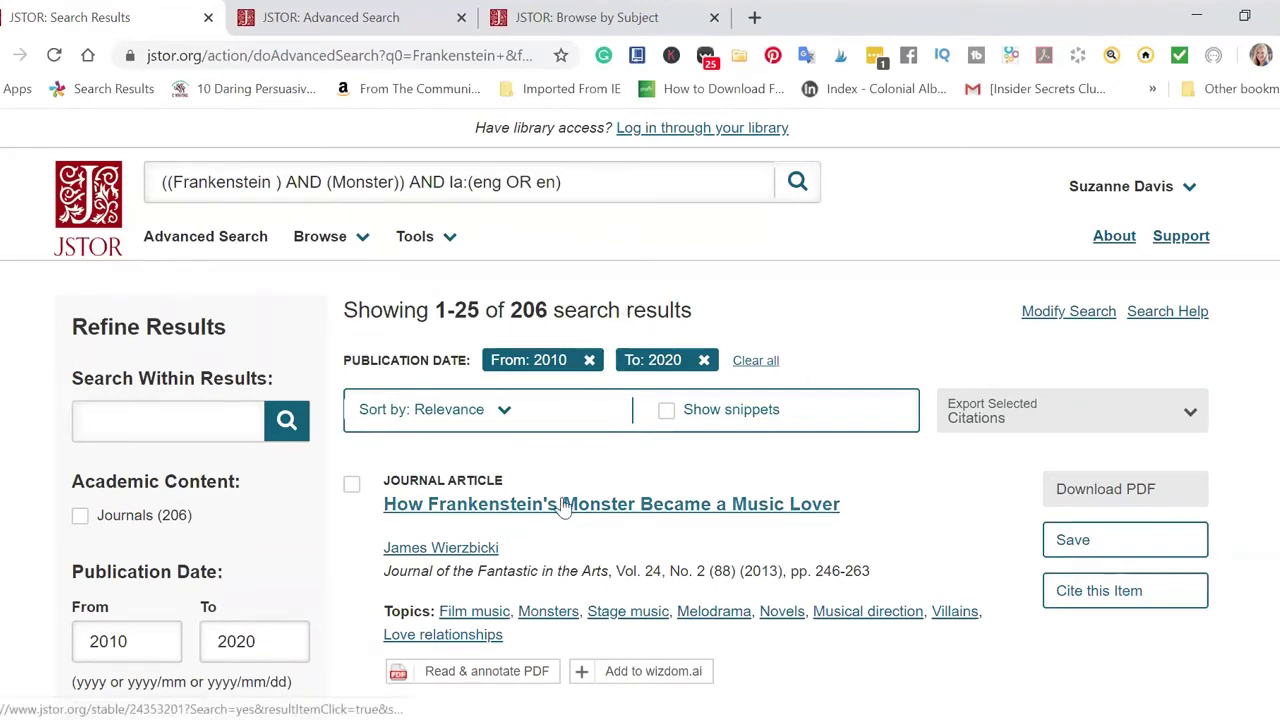
scroll(612, 503, down, 15)
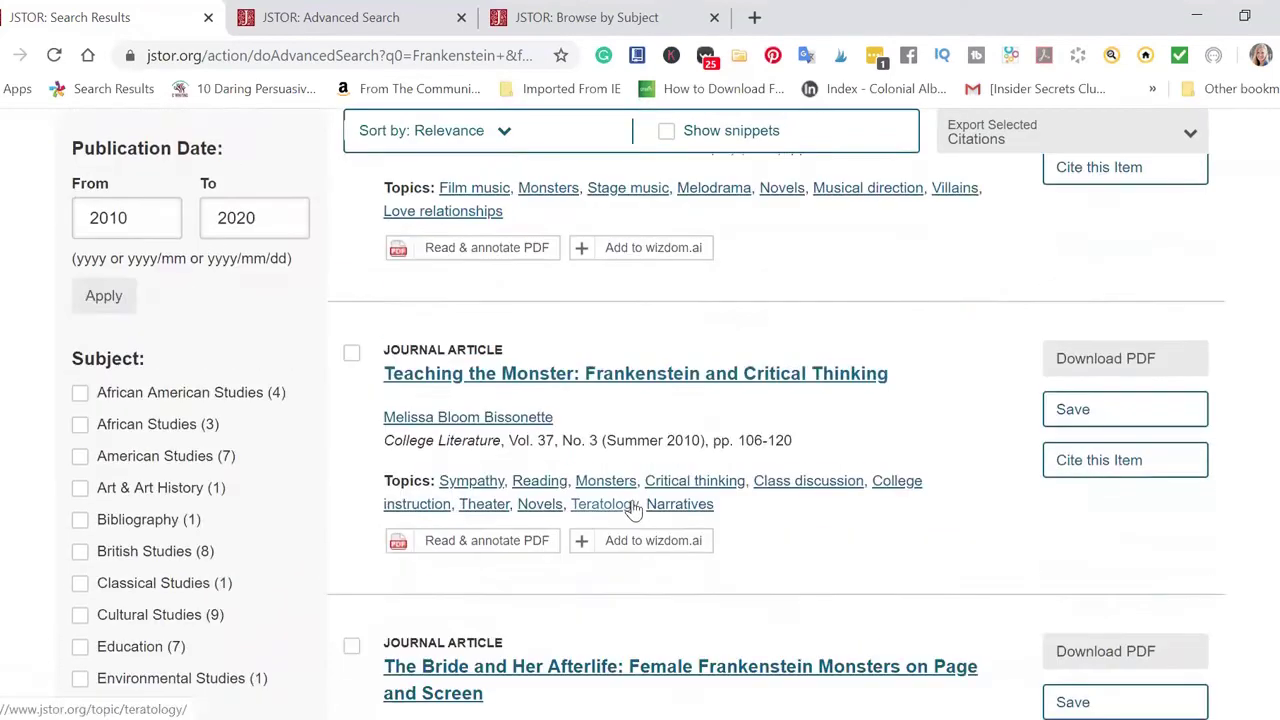
scroll(628, 512, down, 8)
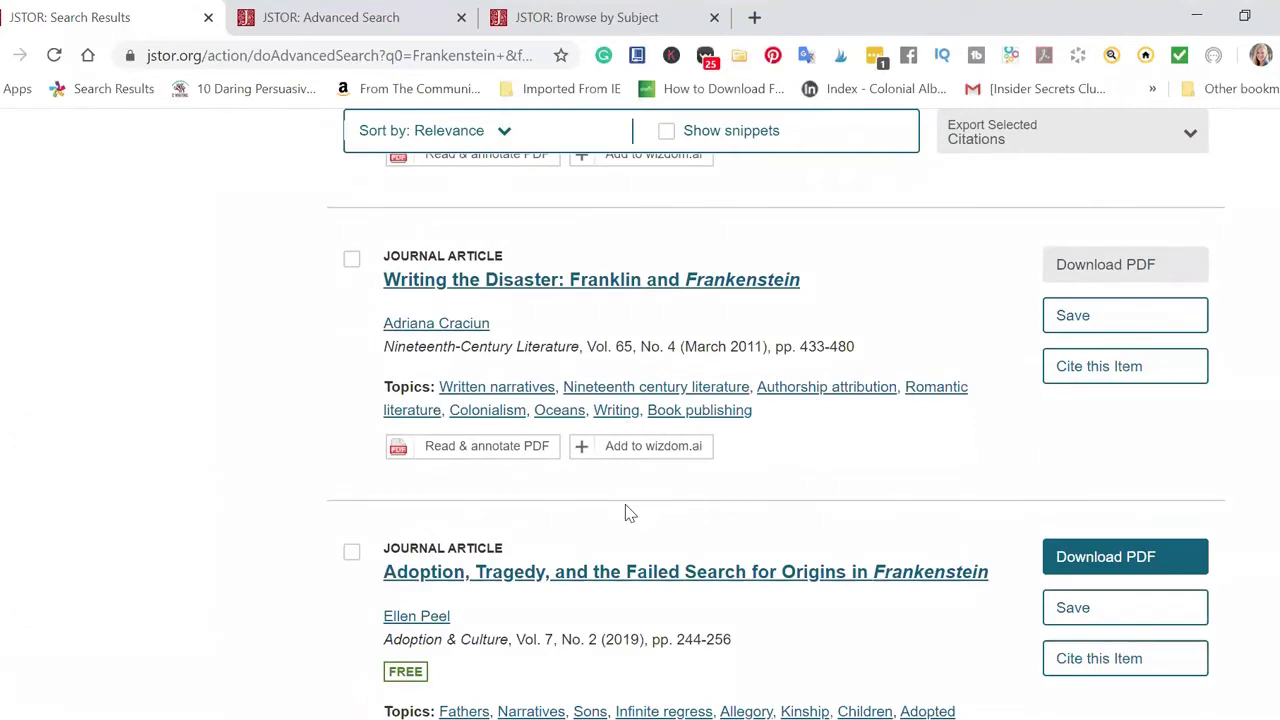
scroll(625, 510, down, 4)
scroll(612, 488, up, 15)
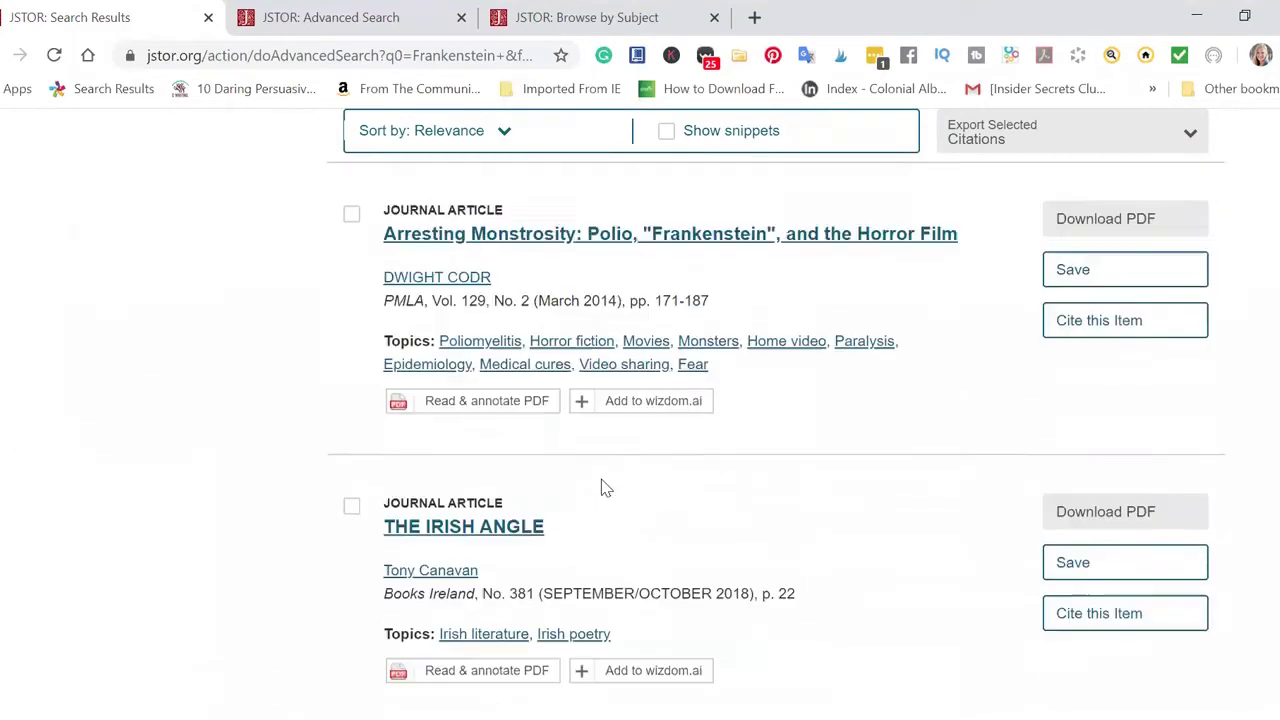
scroll(603, 487, up, 5)
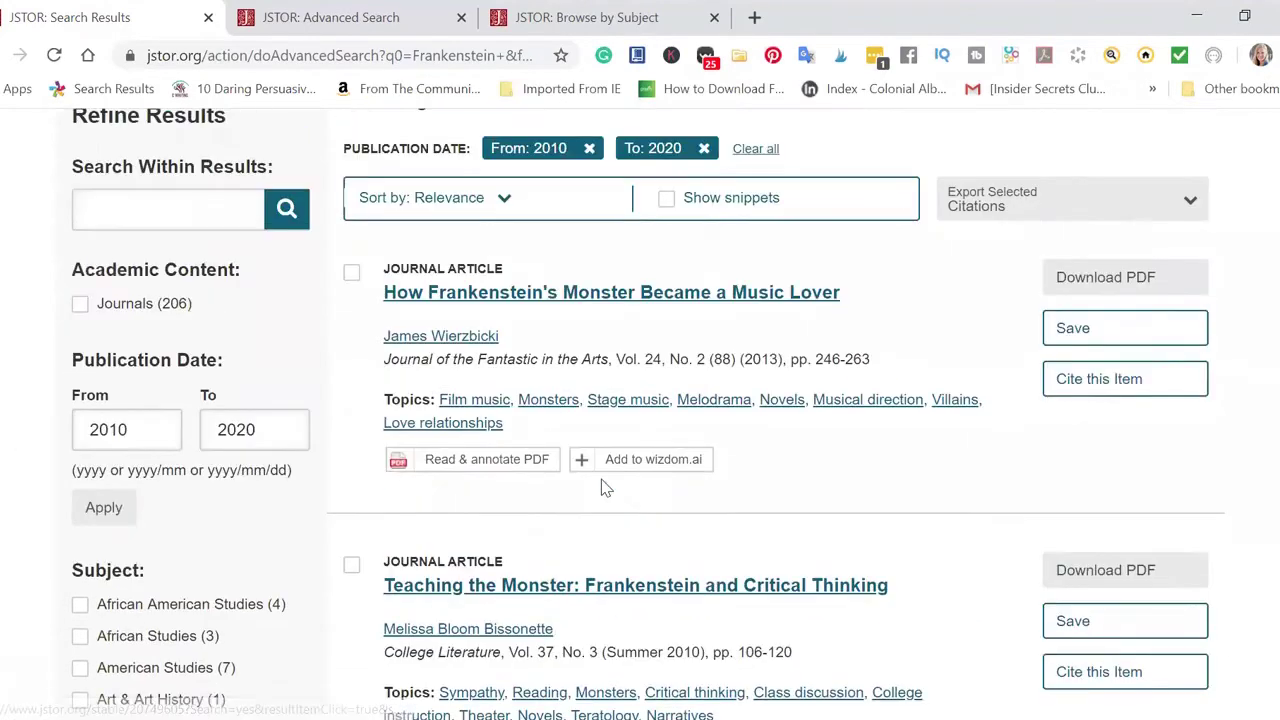
scroll(597, 512, down, 2)
scroll(597, 512, down, 2)
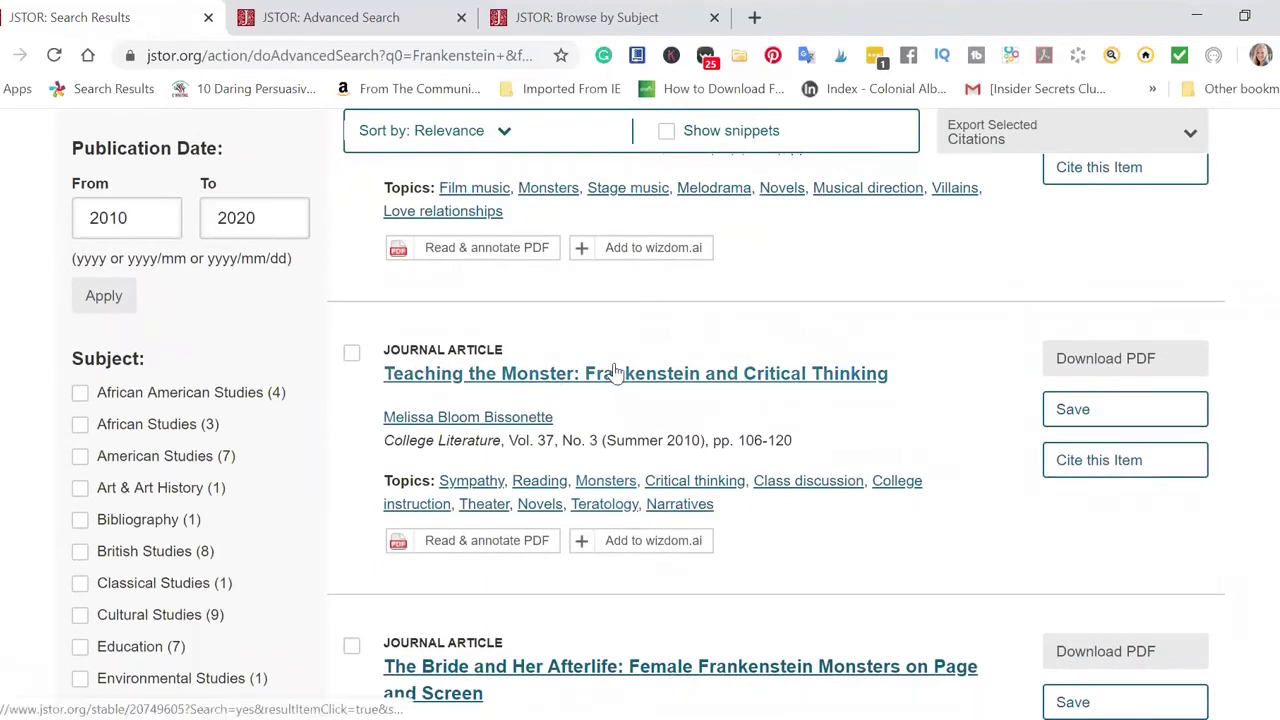
scroll(360, 437, up, 3)
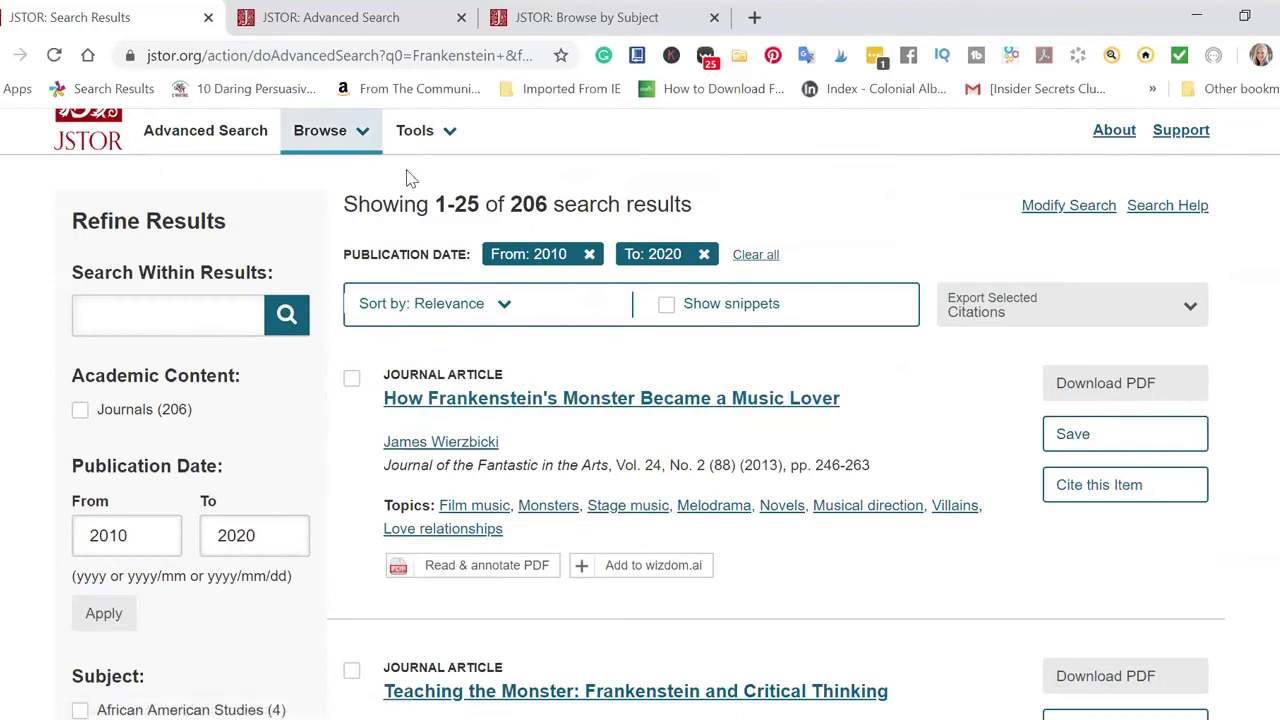
click(318, 131)
click(440, 132)
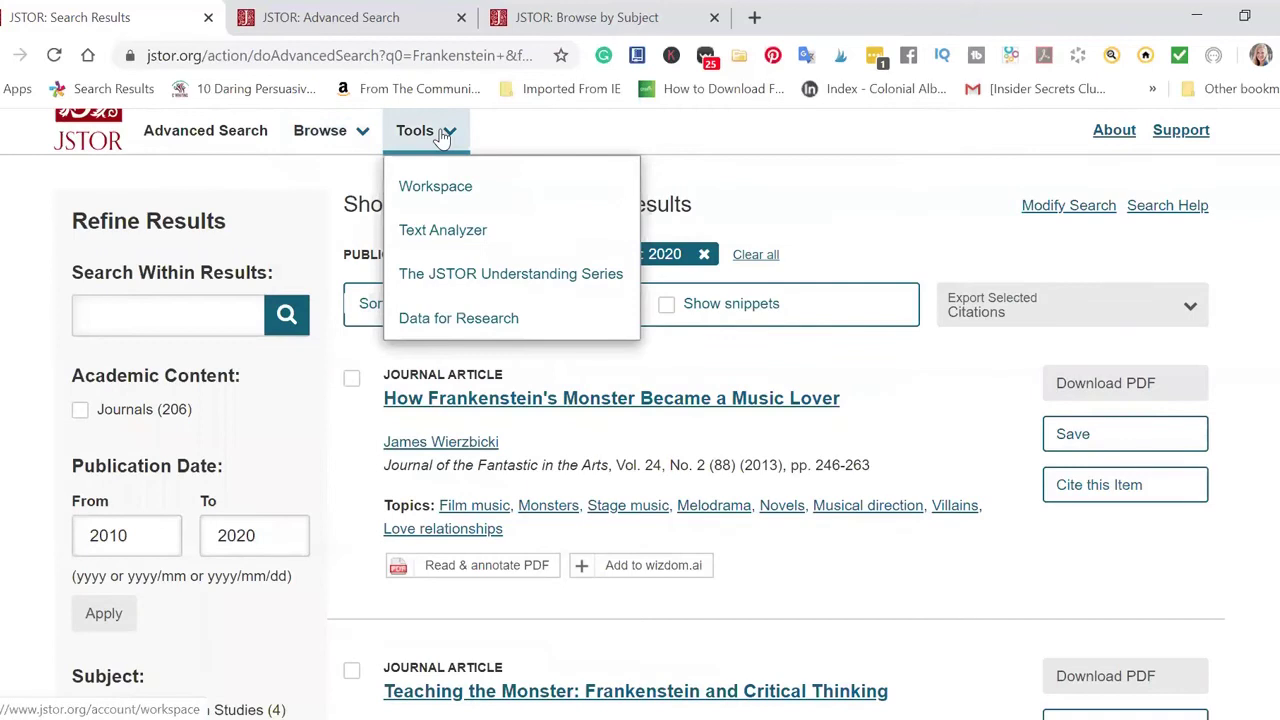
- Copy the MLA citation for 'How Frankenstein's Monster Became a Music Lover' and close the citation window
click(1113, 484)
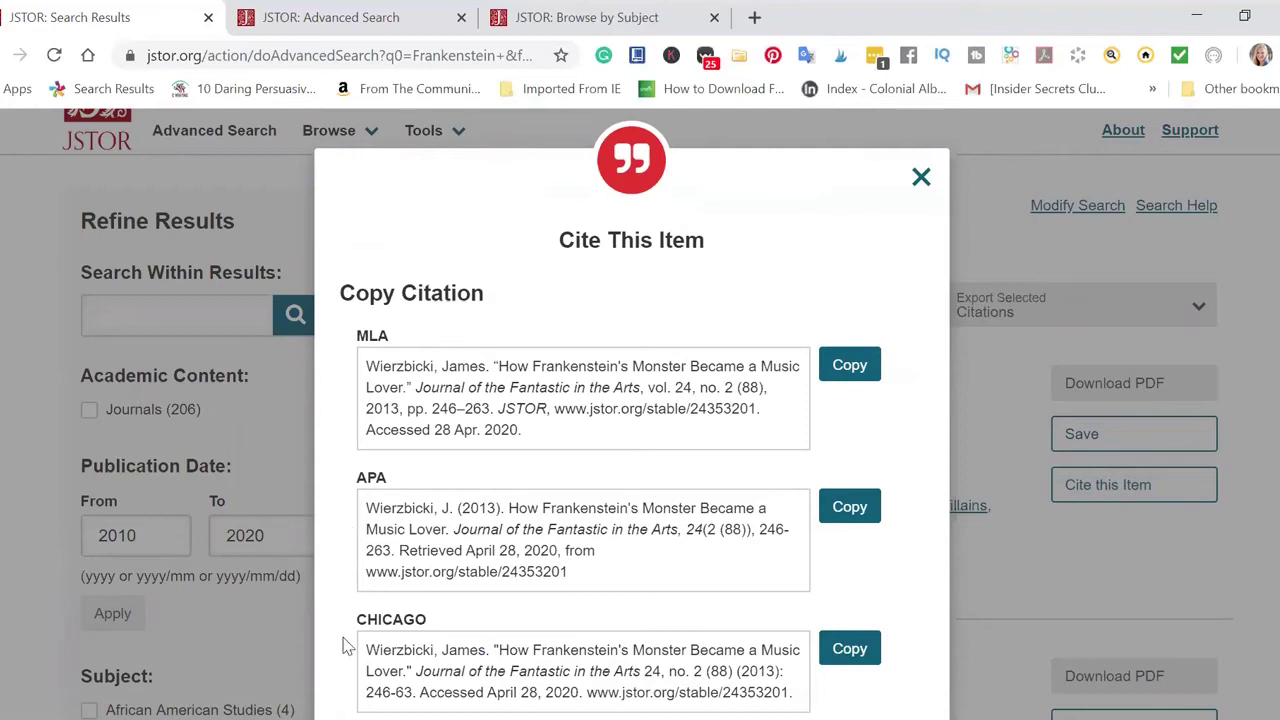
click(840, 366)
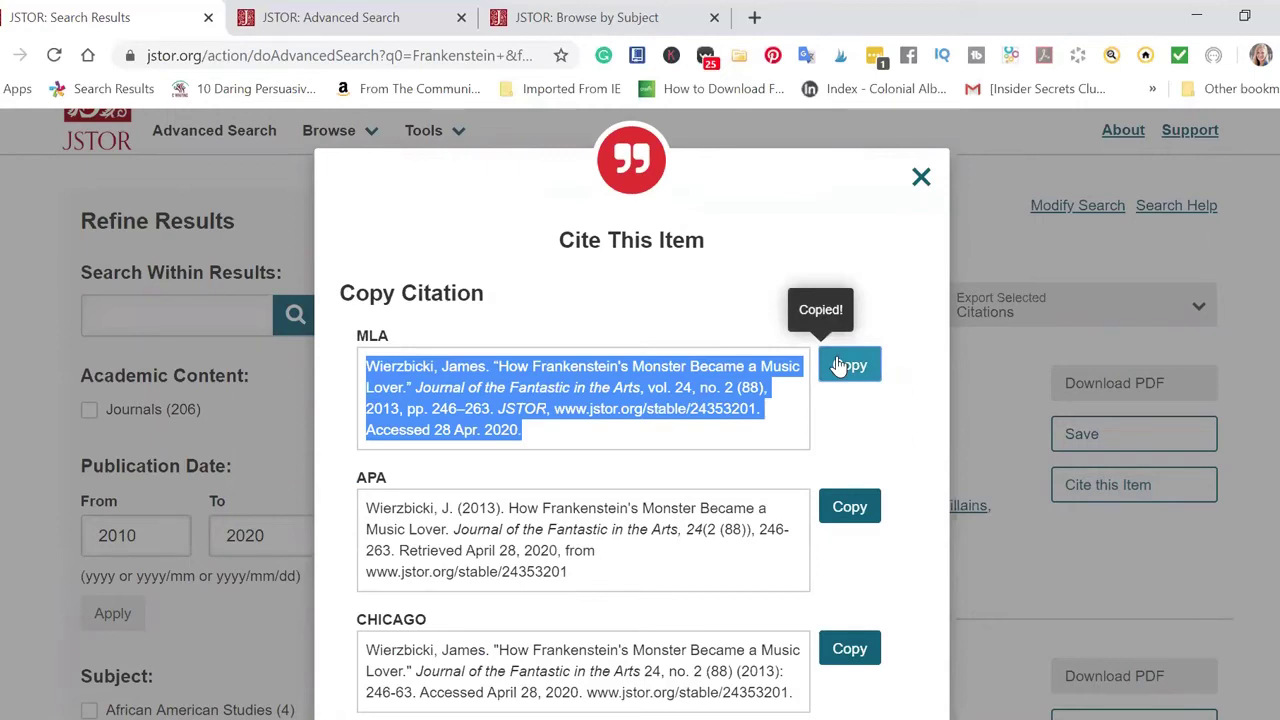
scroll(545, 420, down, 3)
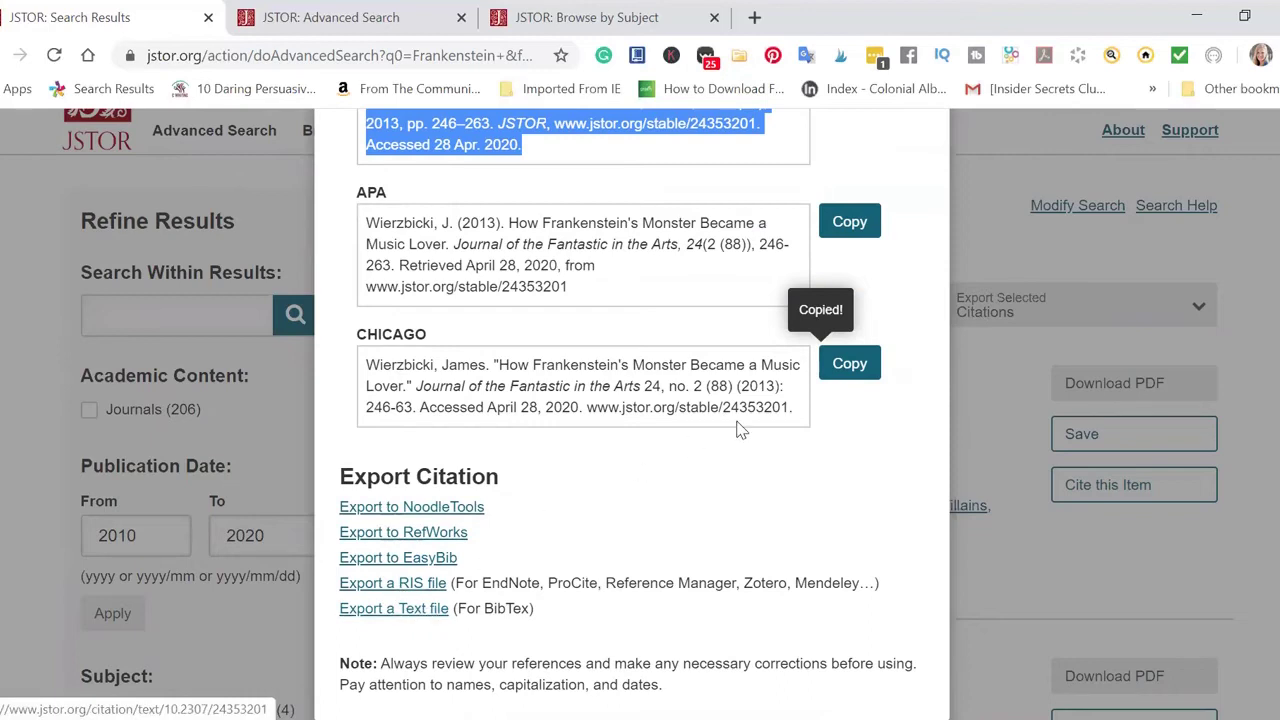
scroll(665, 428, up, 3)
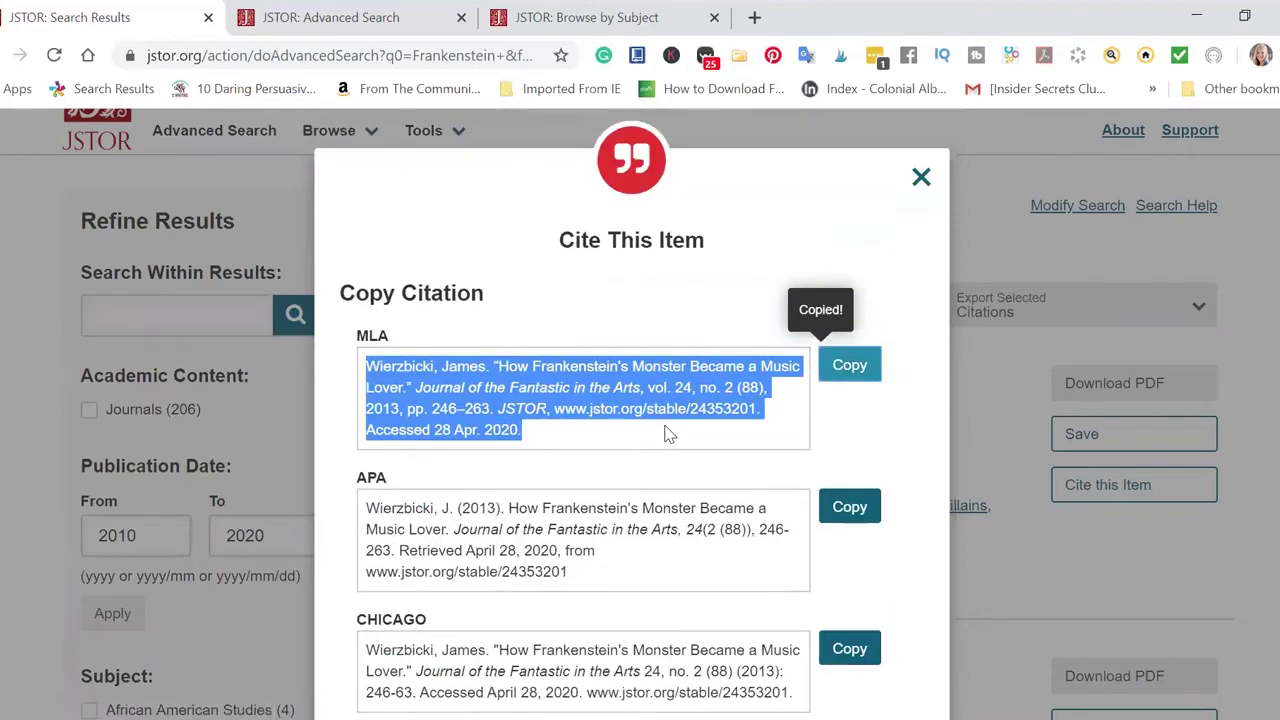
click(922, 177)
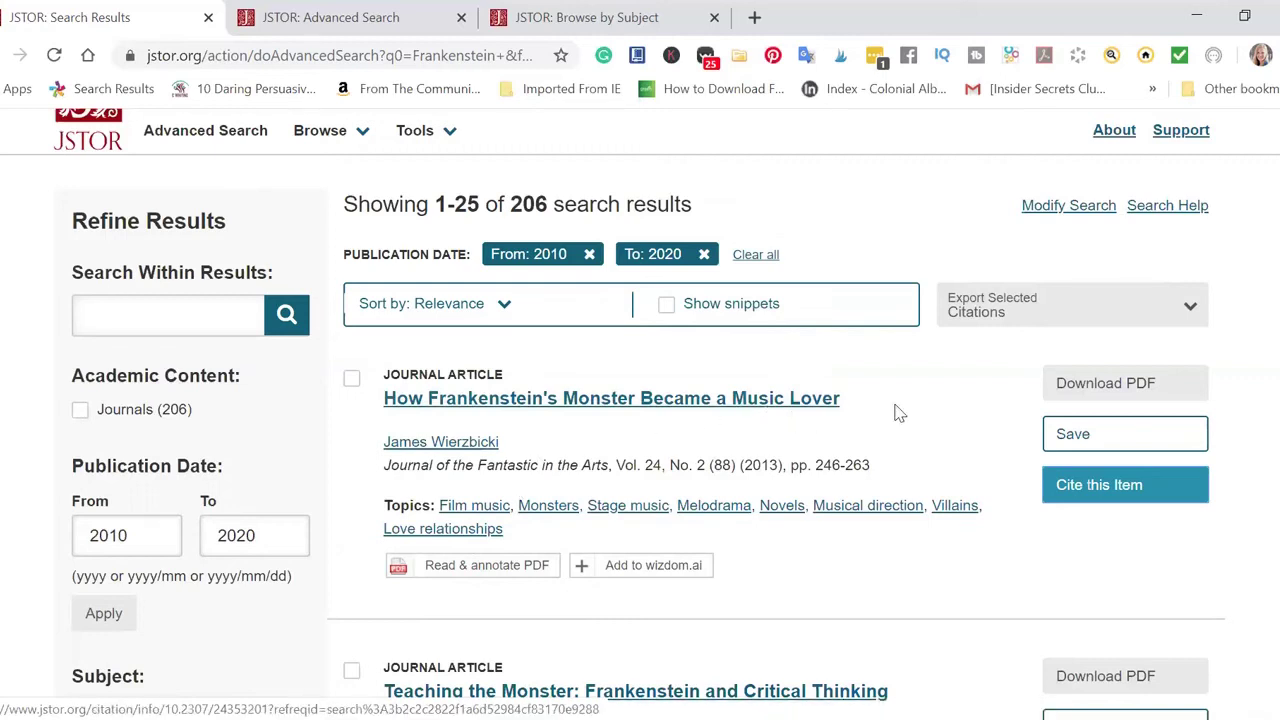
- Save the first article, then bring up the Tools menu
click(1064, 434)
click(429, 148)
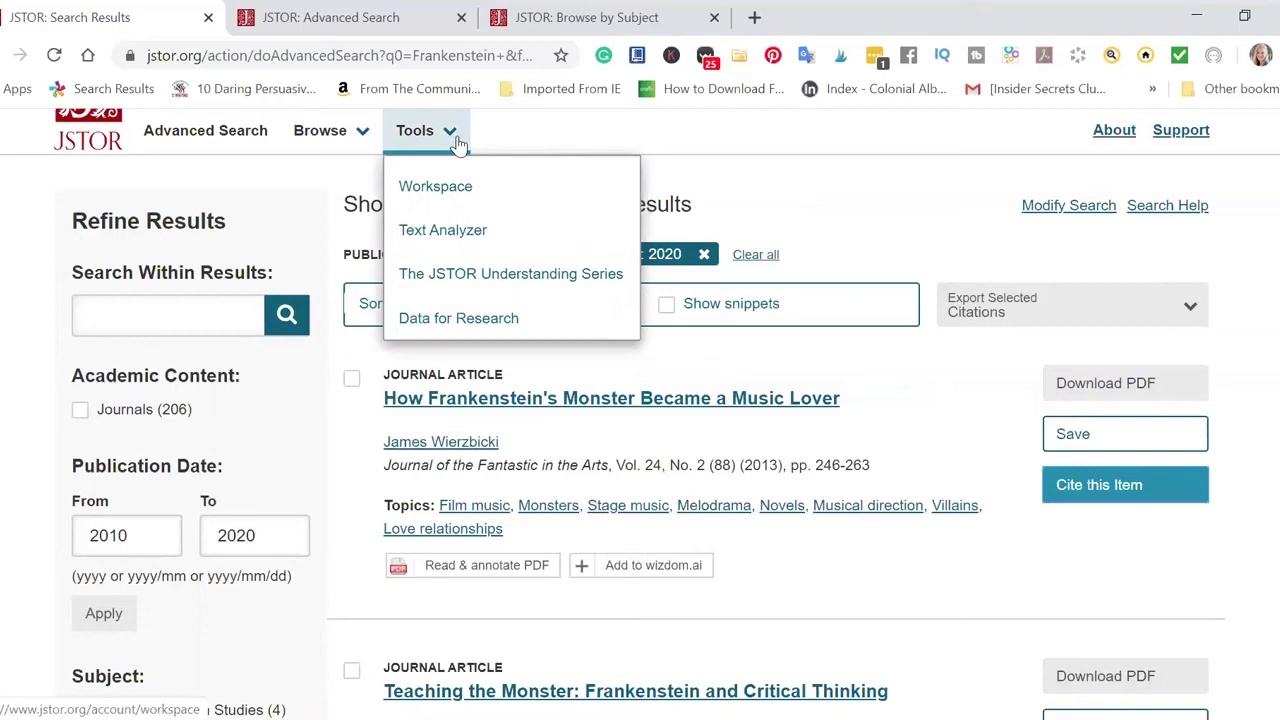
- Launch Text Analyzer from Tools and scroll down to its upload area
click(460, 235)
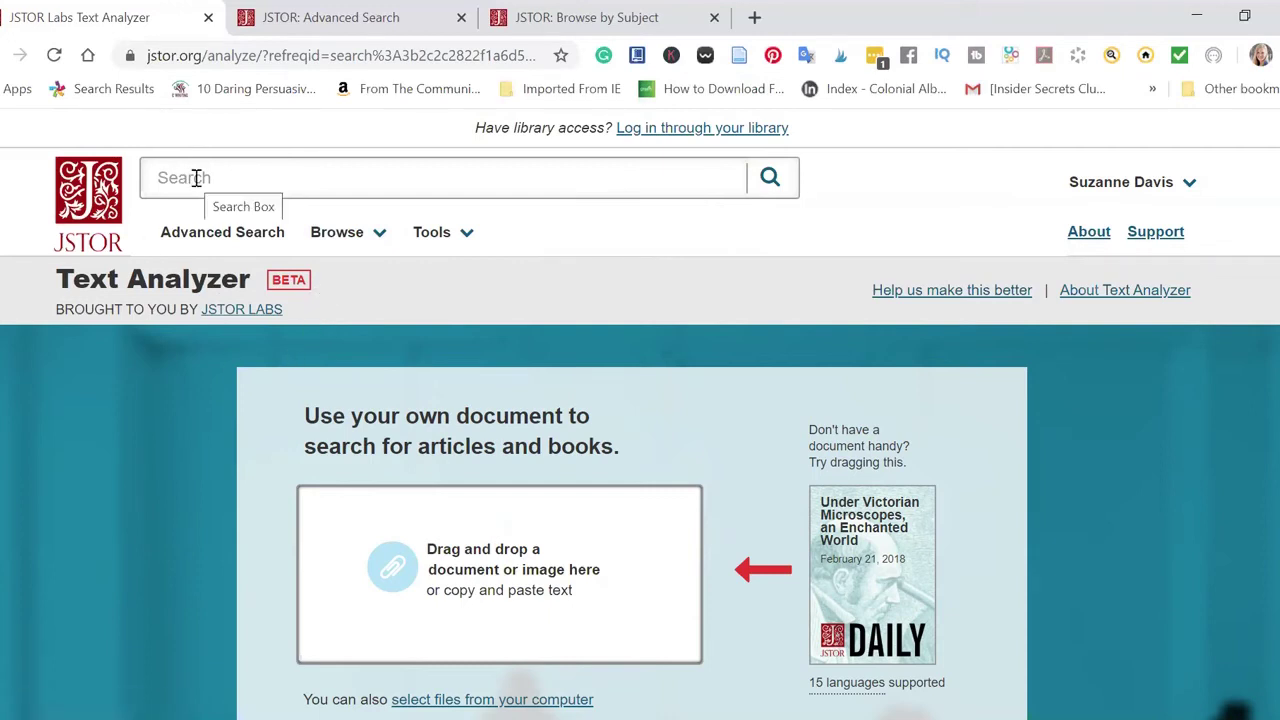
scroll(577, 449, down, 3)
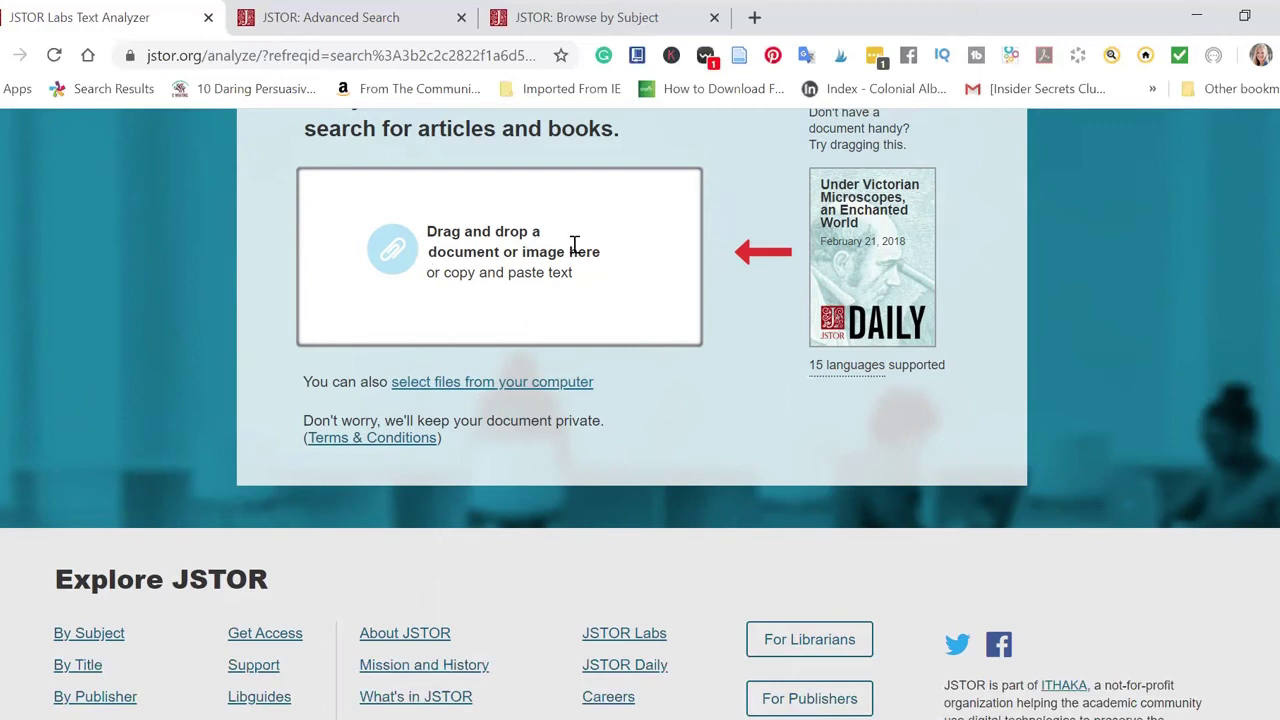
scroll(575, 250, up, 3)
scroll(566, 470, down, 2)
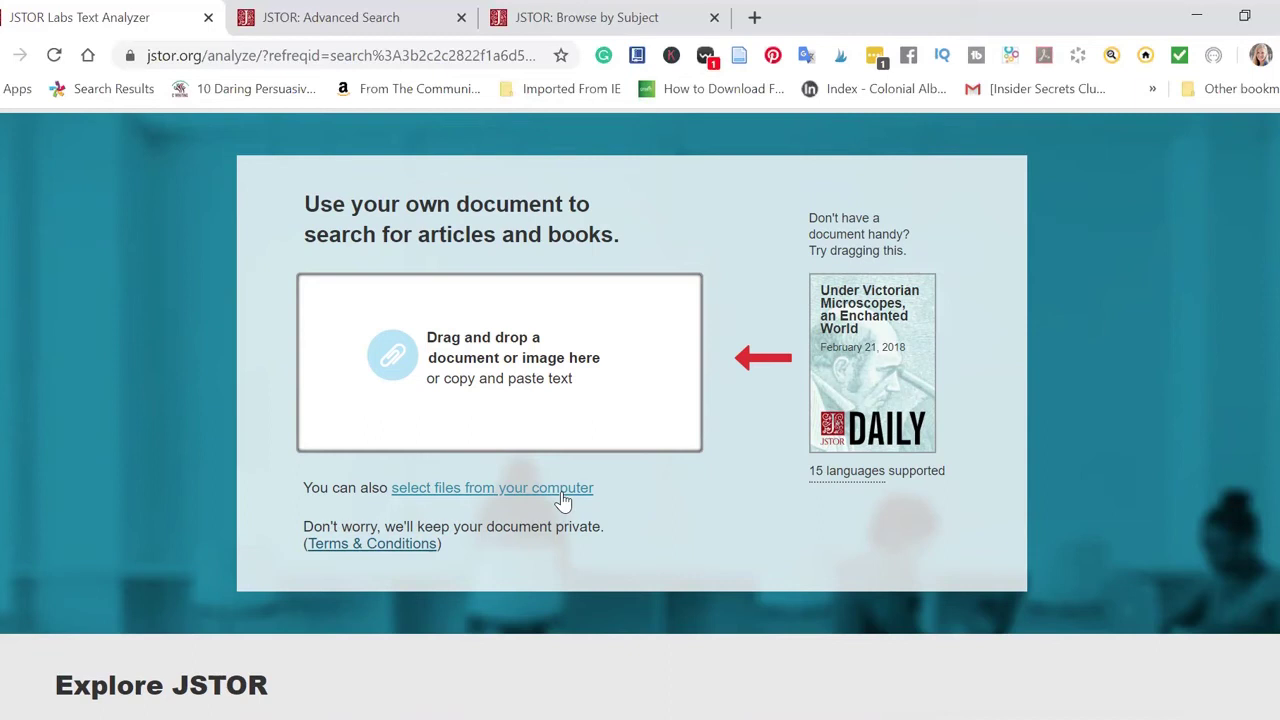
- Upload the Irish Gothic author PDF to Text Analyzer for analysis
click(561, 492)
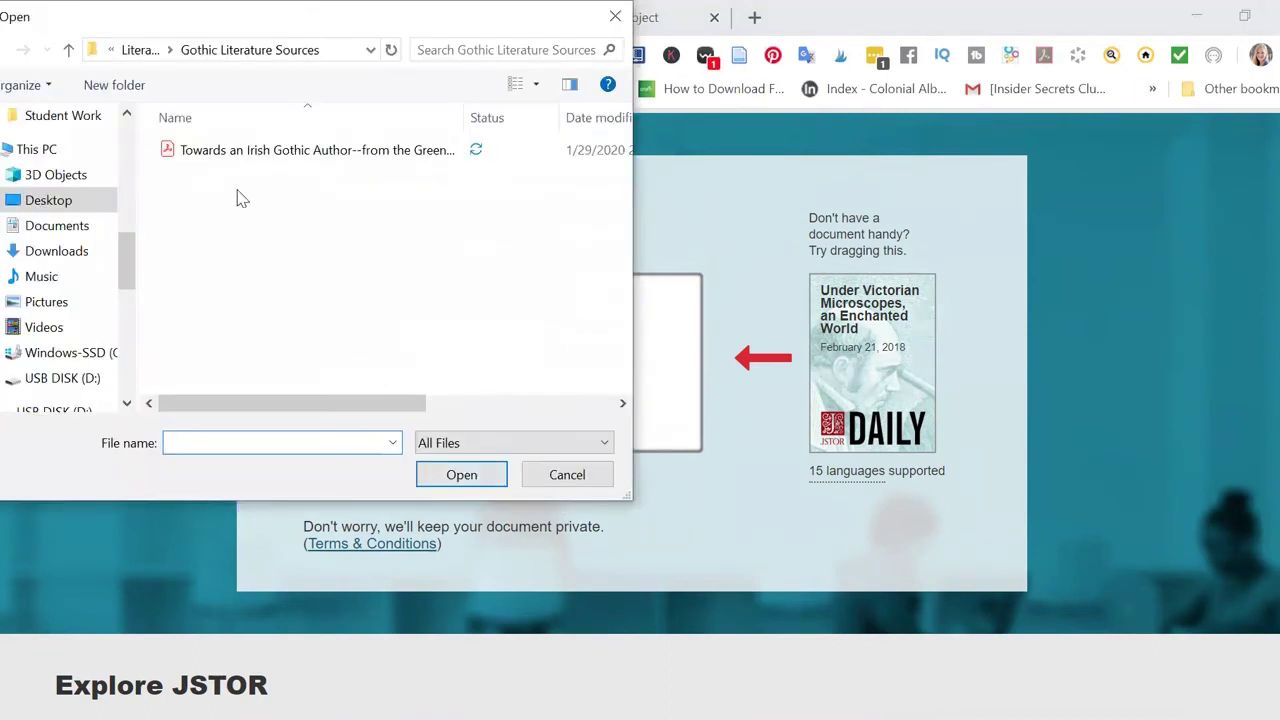
click(243, 151)
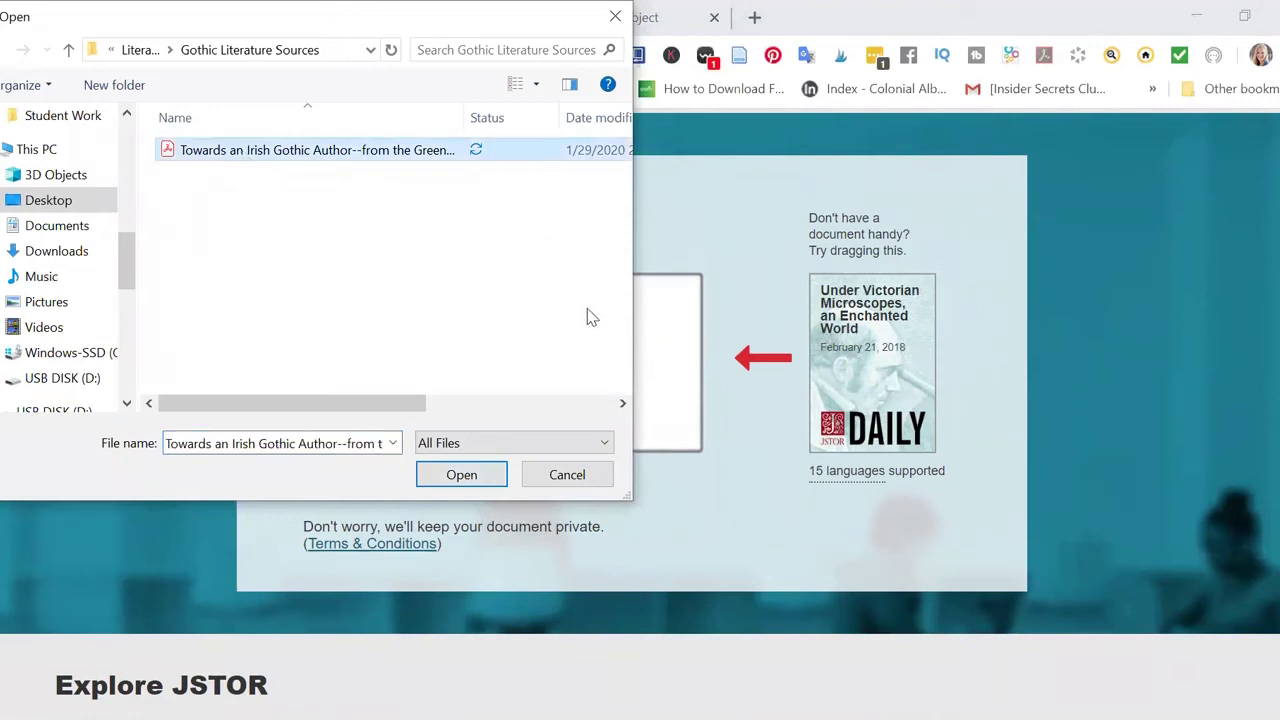
click(459, 483)
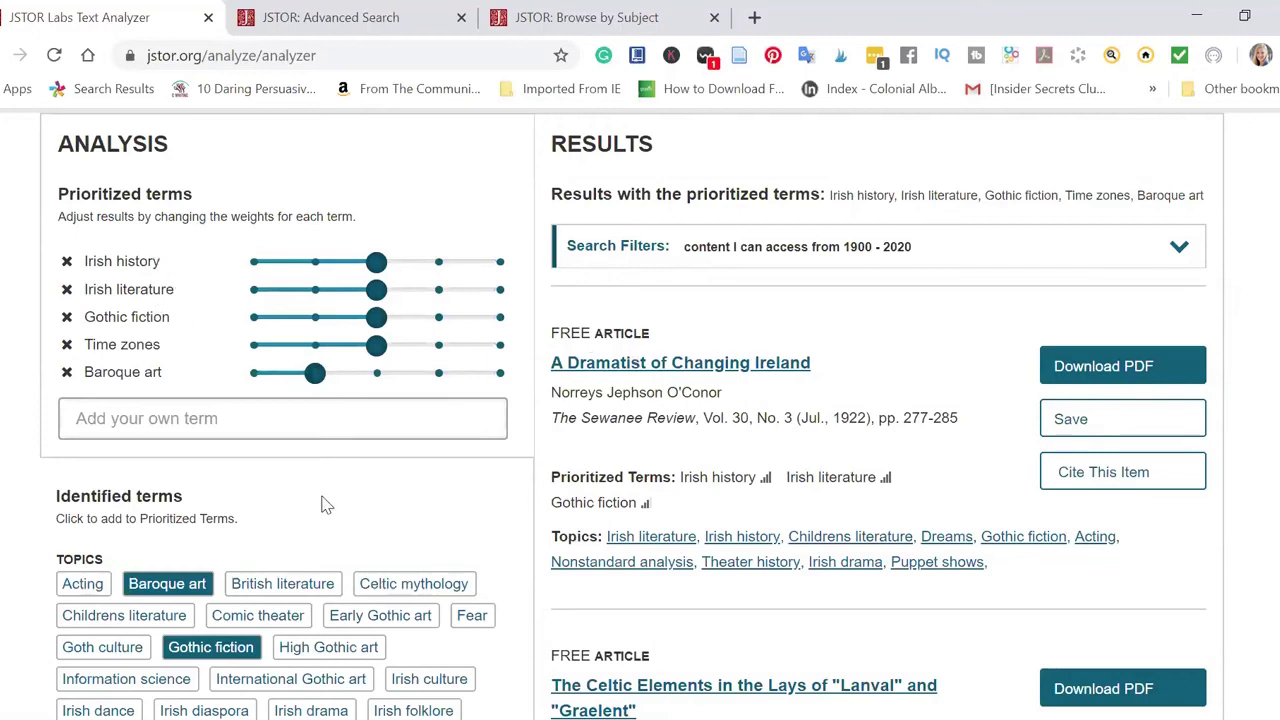
scroll(737, 500, down, 3)
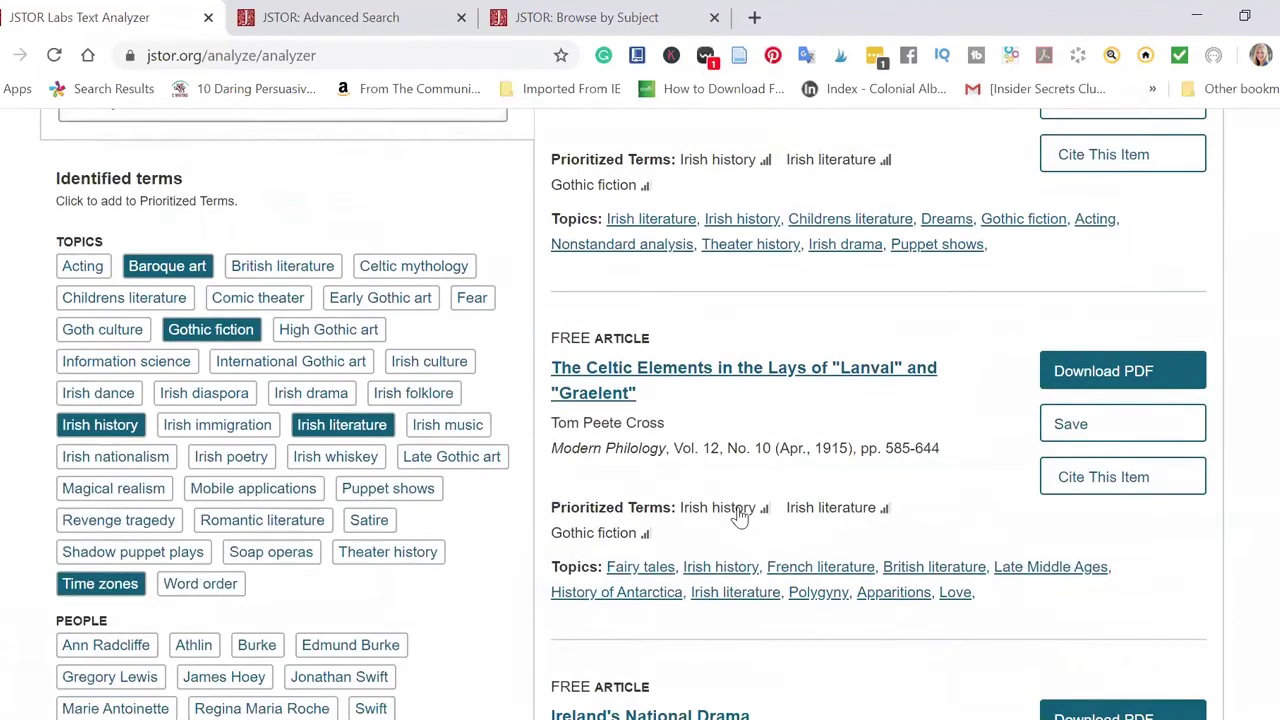
scroll(740, 514, down, 3)
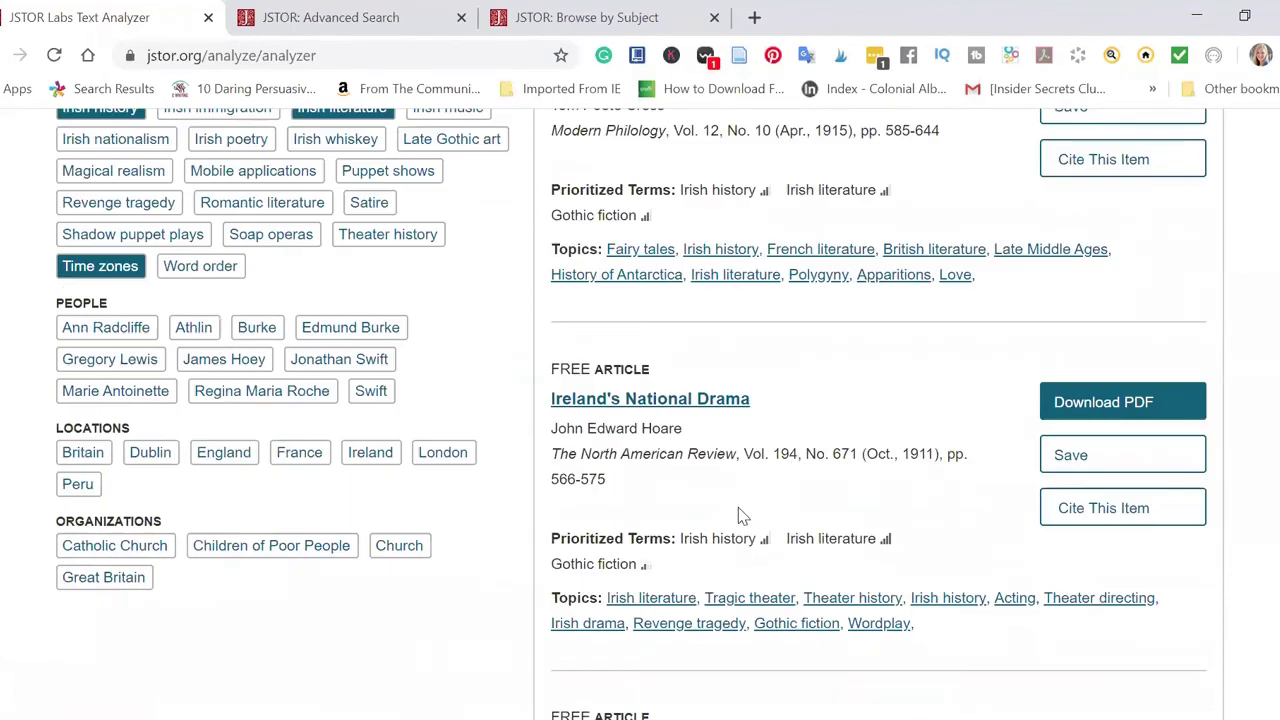
scroll(741, 515, up, 5)
scroll(741, 515, down, 1)
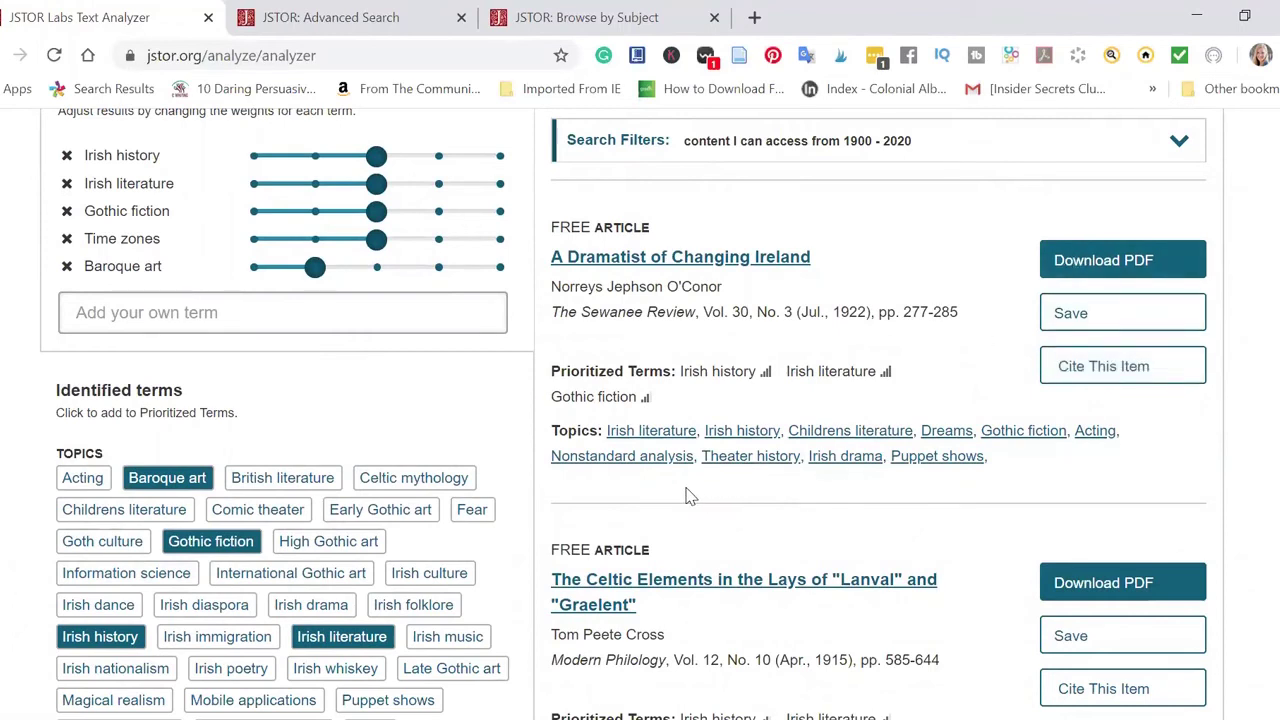
scroll(688, 495, down, 9)
scroll(688, 495, down, 3)
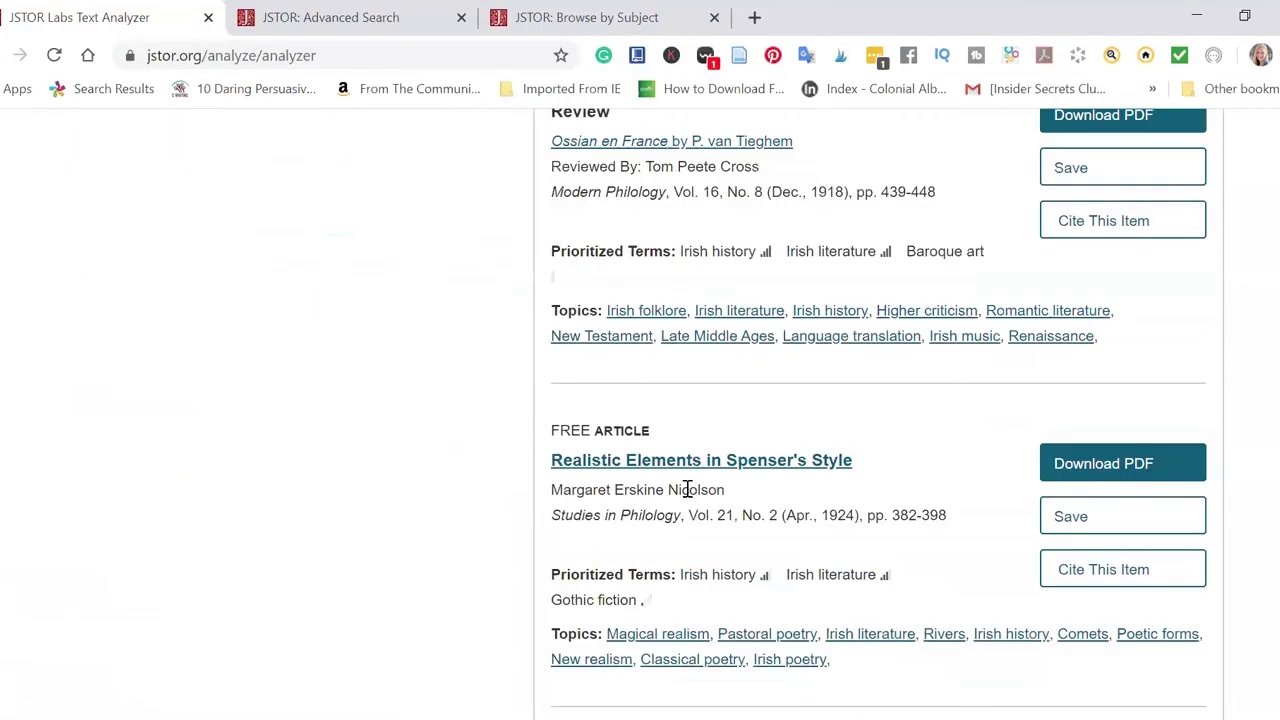
scroll(688, 495, up, 10)
scroll(688, 495, up, 3)
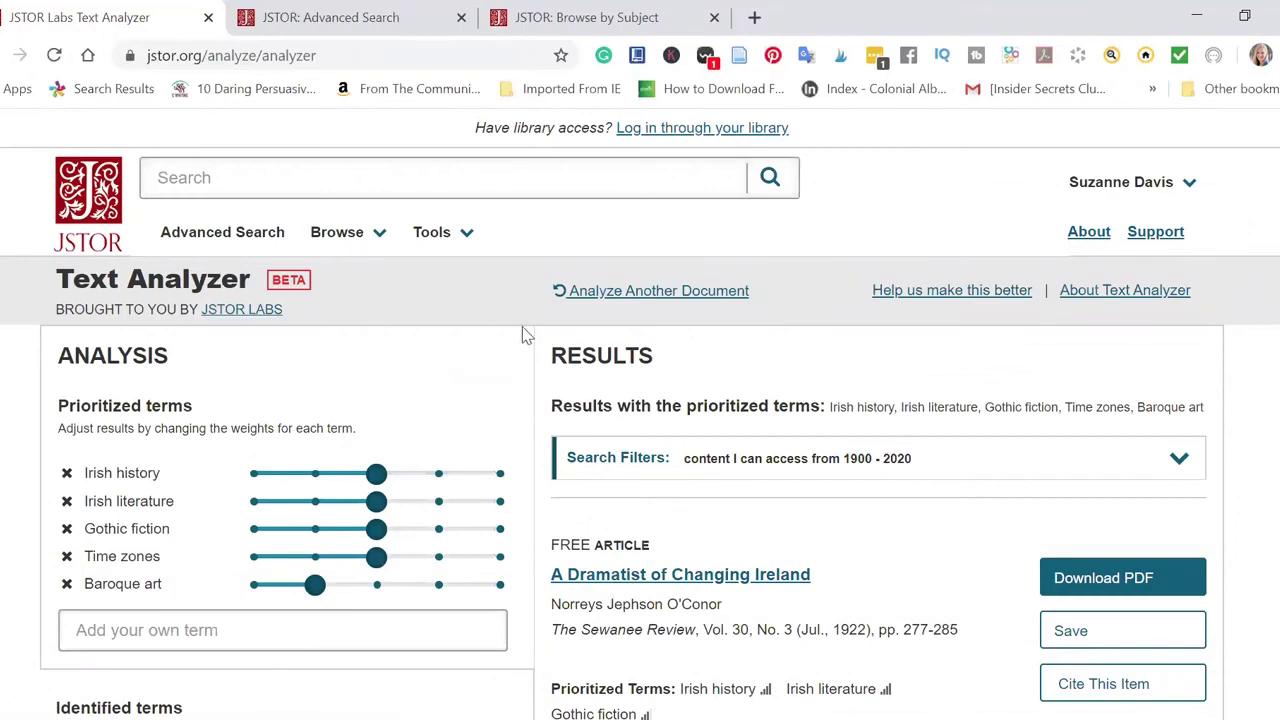
click(241, 171)
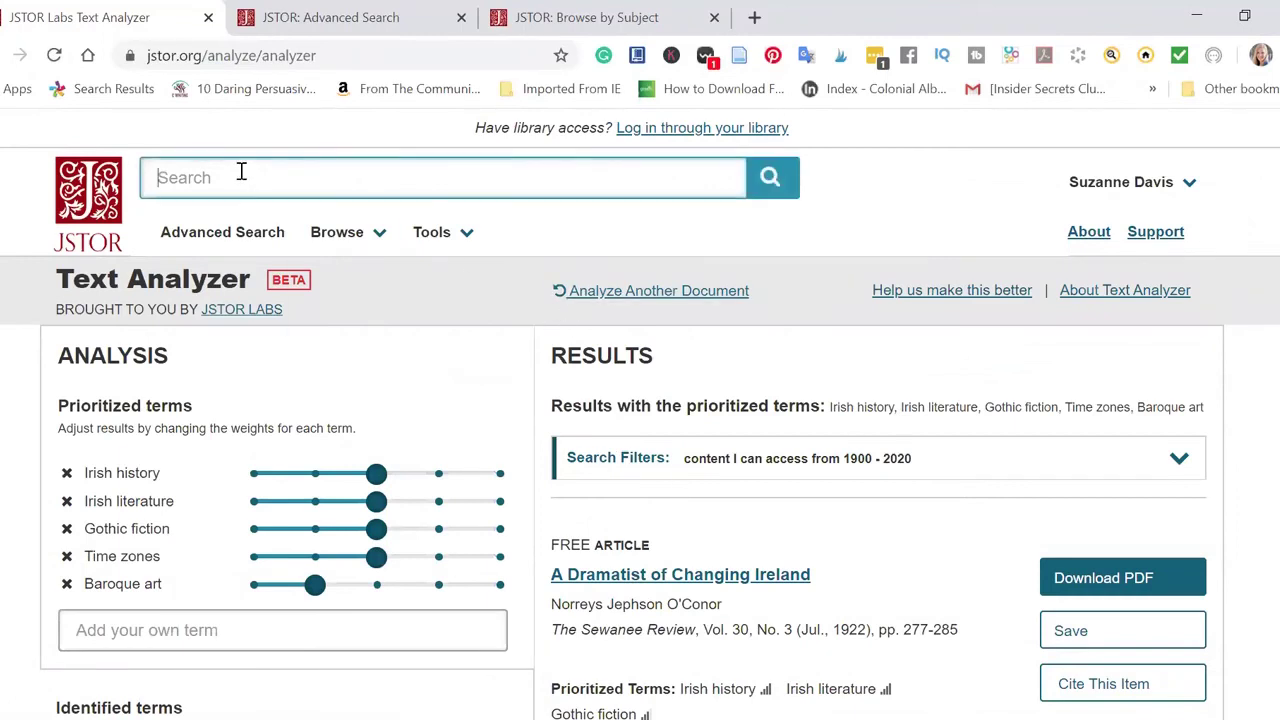
- Return to the blank Advanced Search page and look over the Tools and Browse menus
click(226, 232)
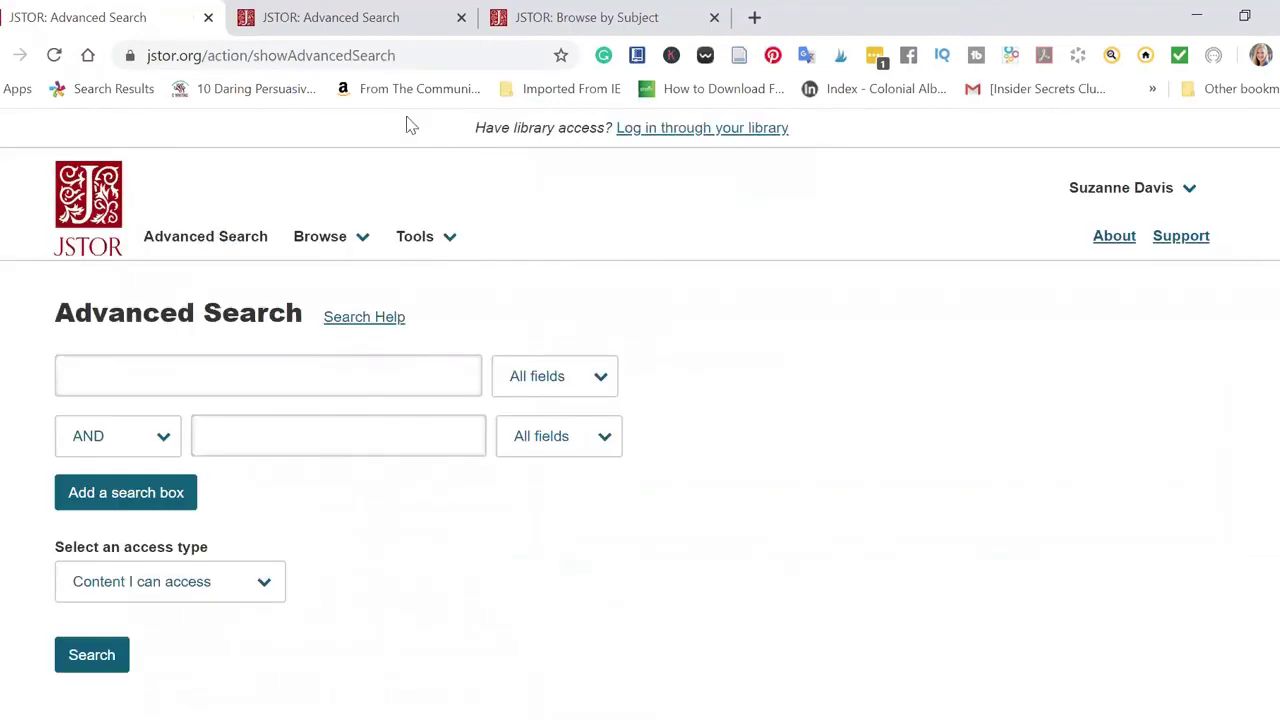
click(444, 56)
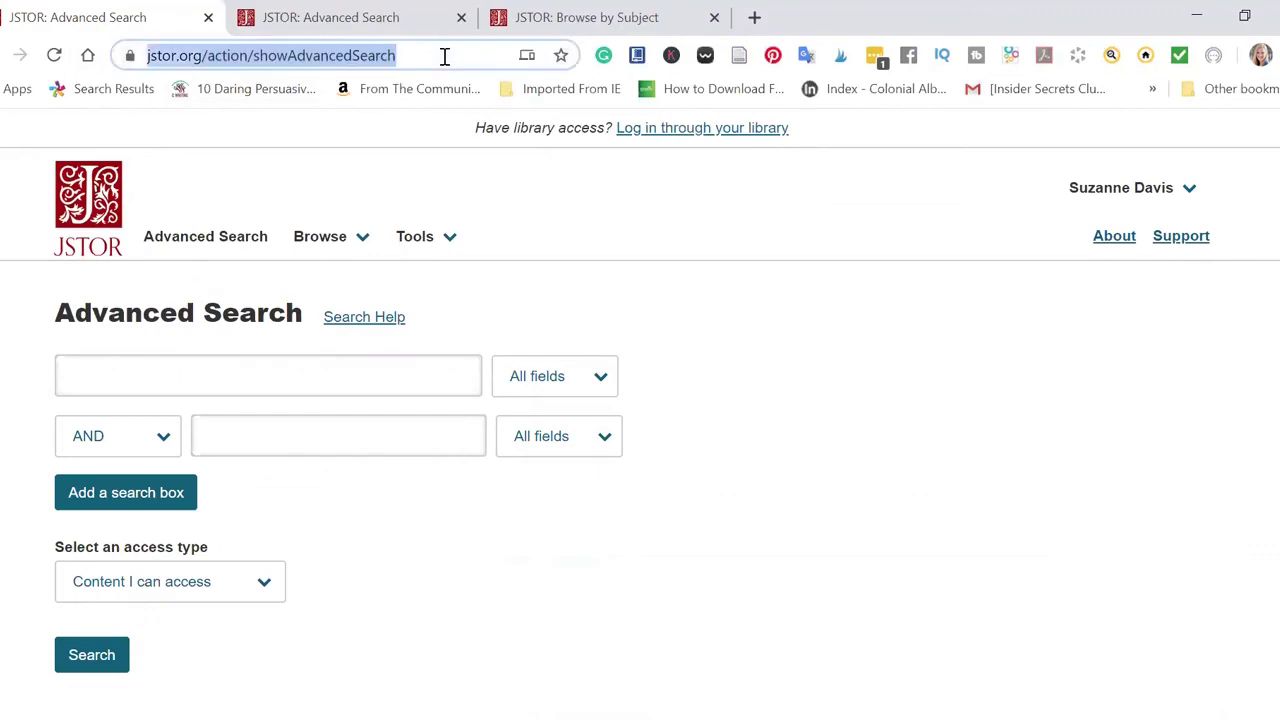
click(458, 242)
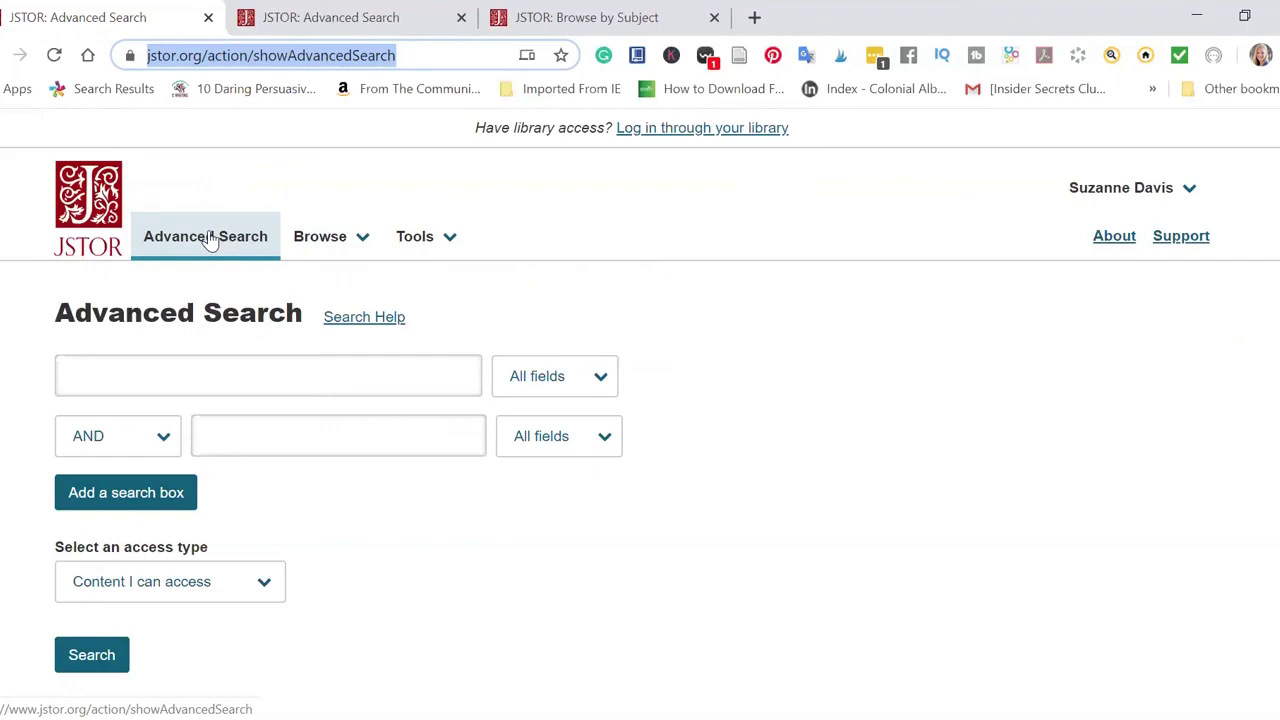
click(366, 240)
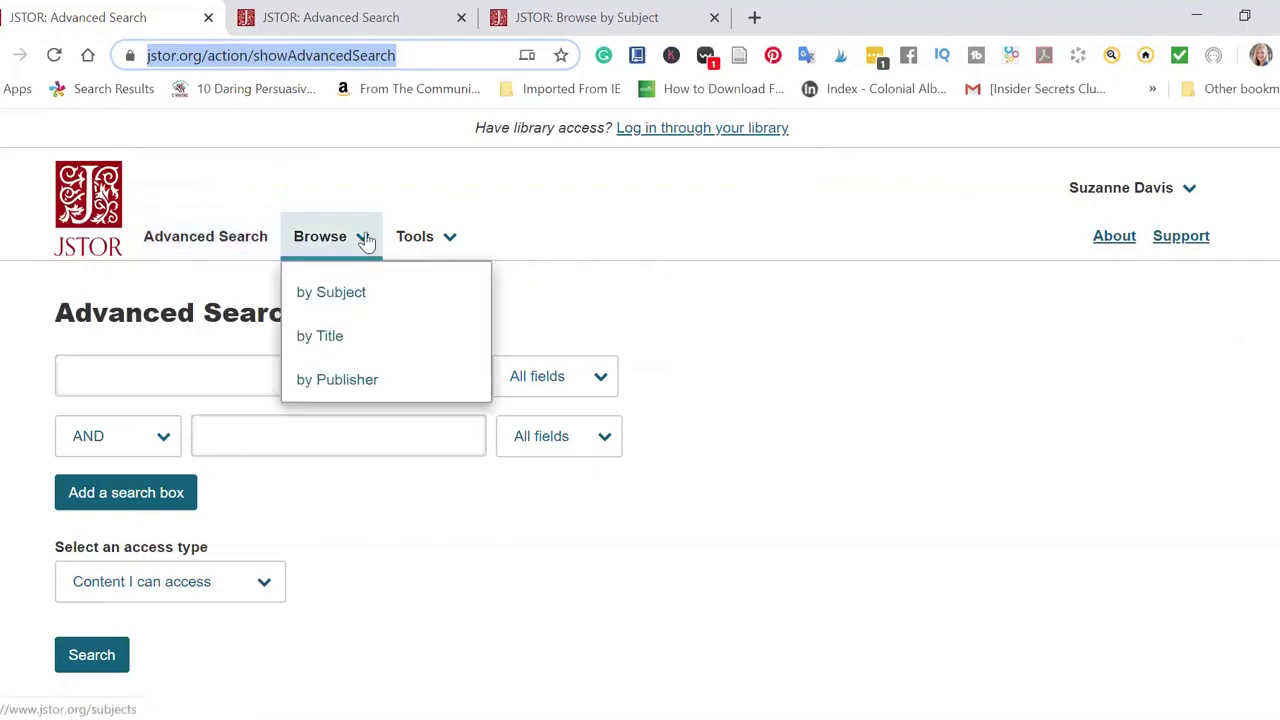